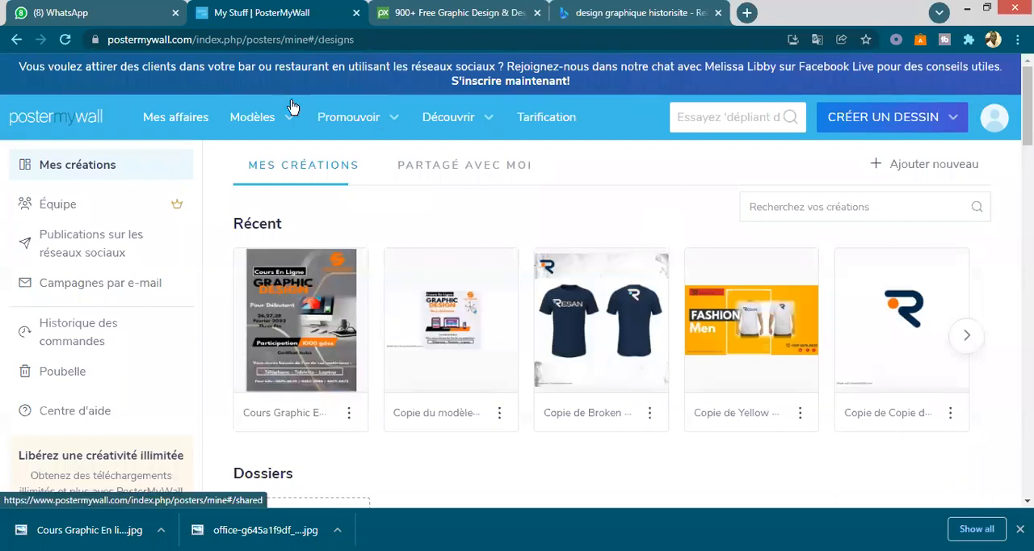
- Browse the poster templates and open the "Fit Your Body" gym fitness template for customization
mouse_move(284, 126)
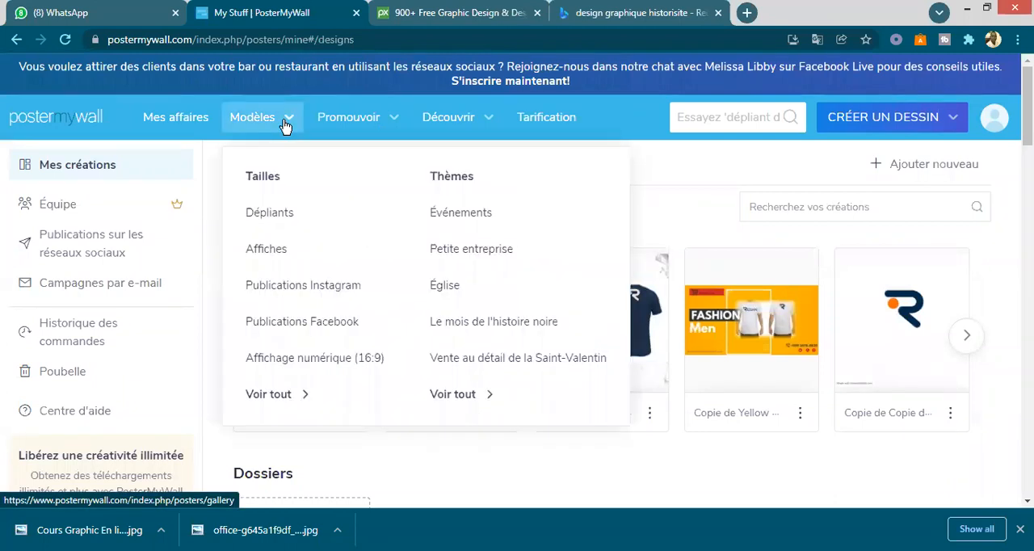
left_click(268, 250)
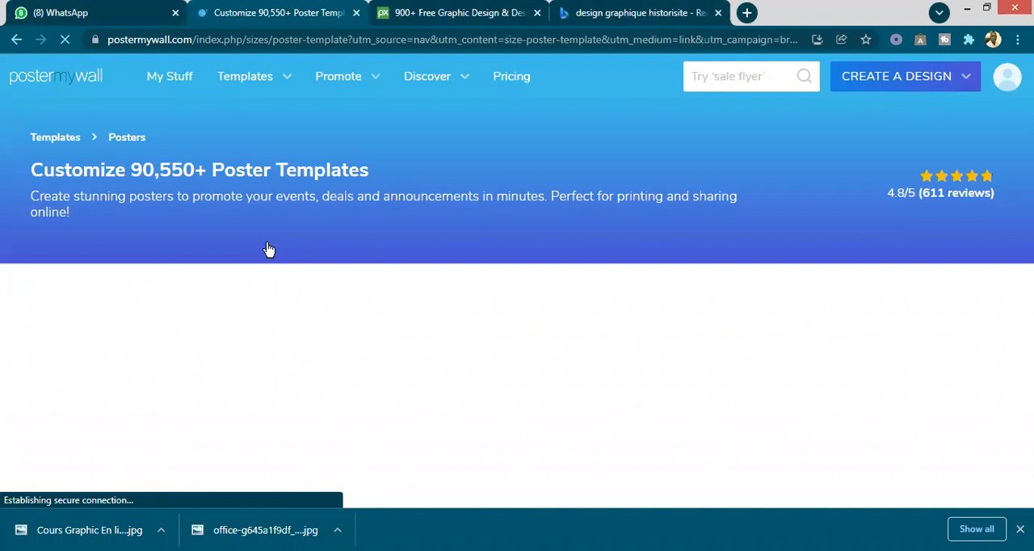
scroll(319, 275, "down", 1)
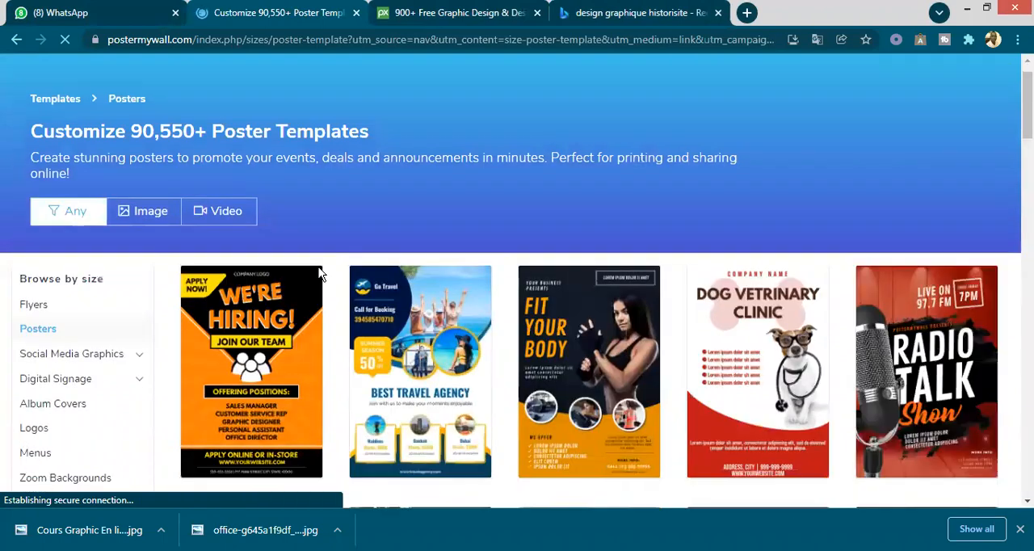
scroll(319, 275, "down", 1)
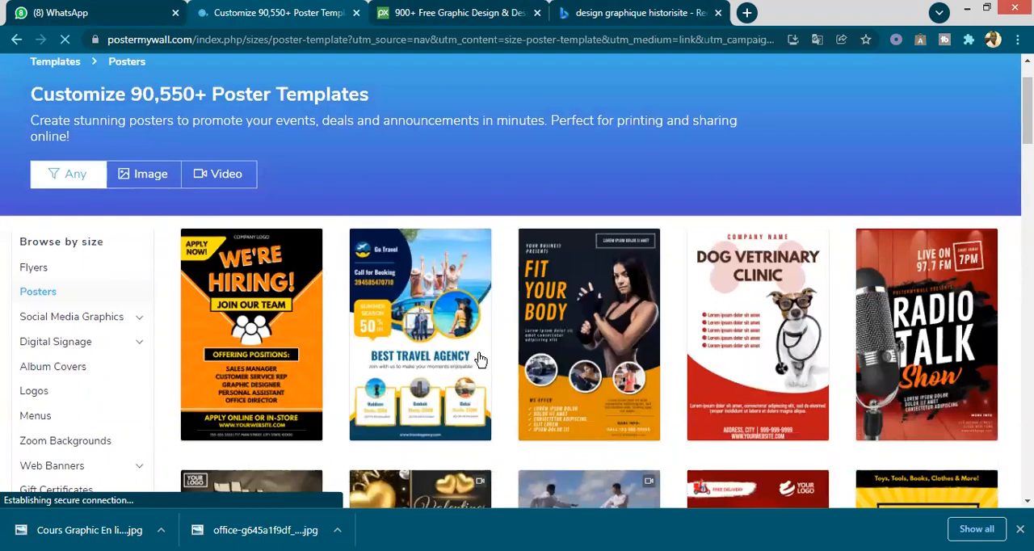
scroll(480, 359, "down", 3)
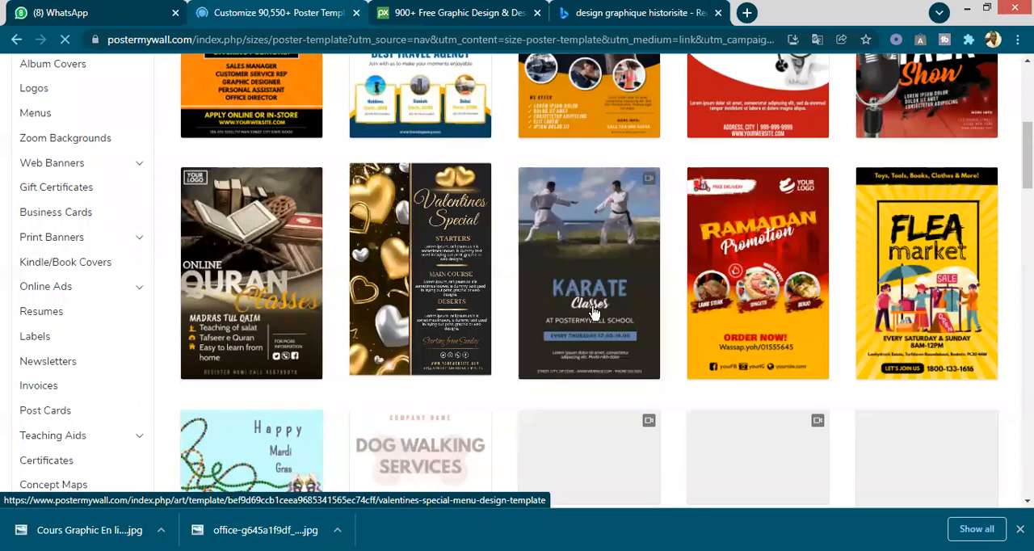
scroll(593, 312, "up", 4)
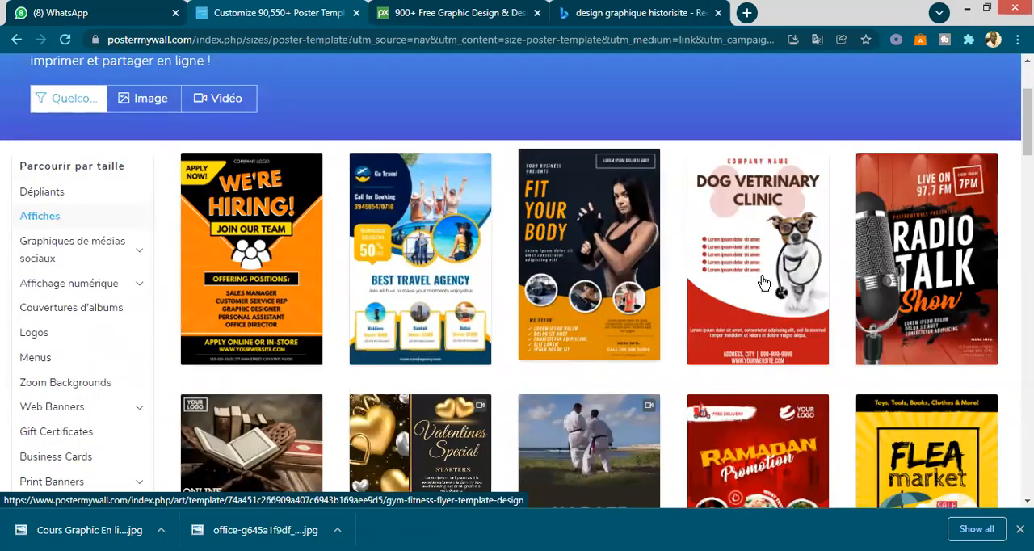
left_click(595, 245)
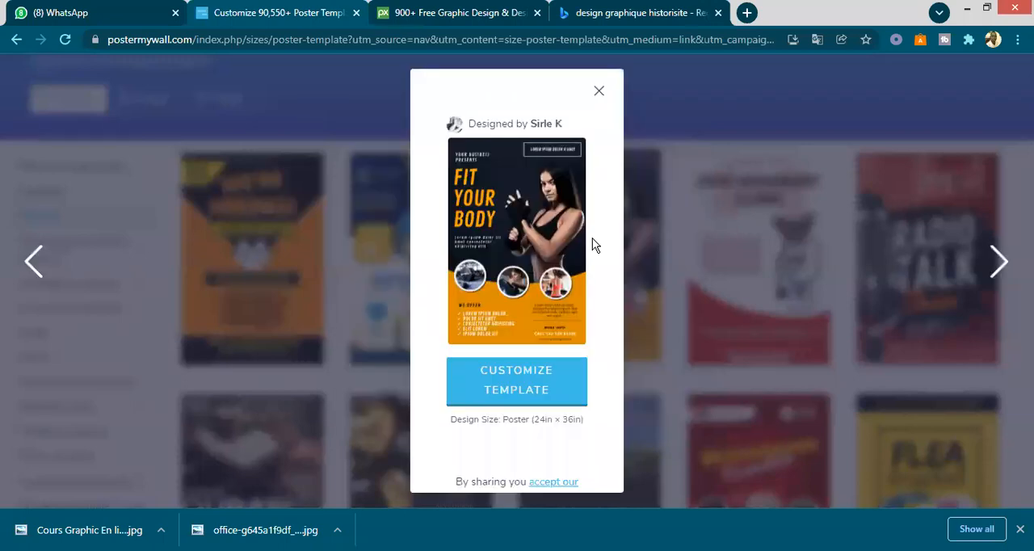
left_click(518, 380)
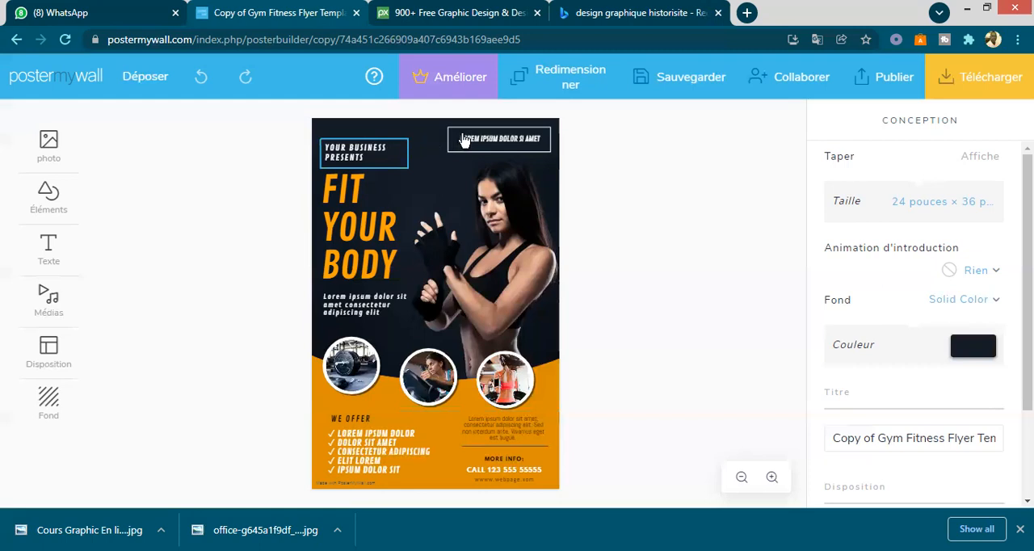
- Delete the "Lorem ipsum dolor si amet" text and its rectangular frame from the poster's upper right corner
left_click(535, 144)
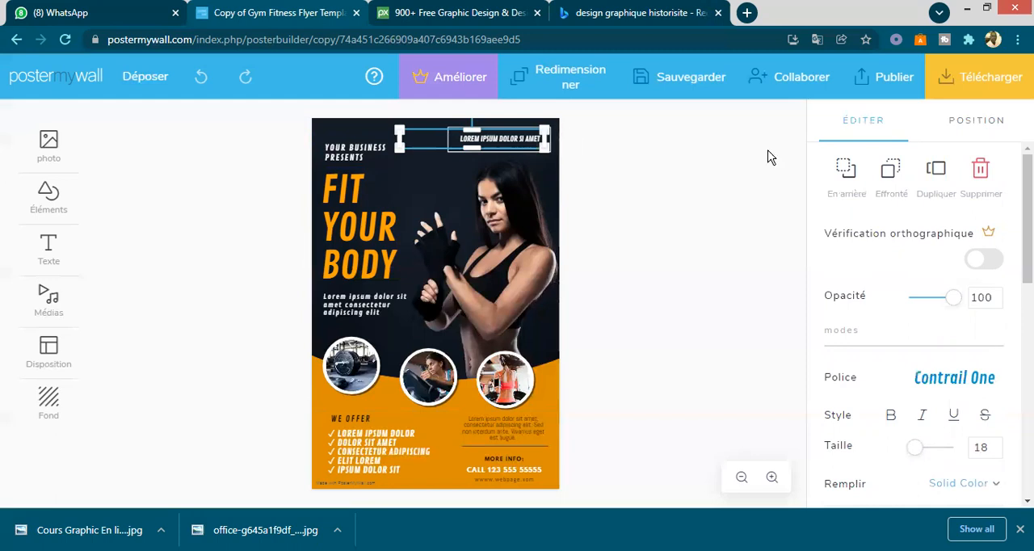
left_click(515, 141)
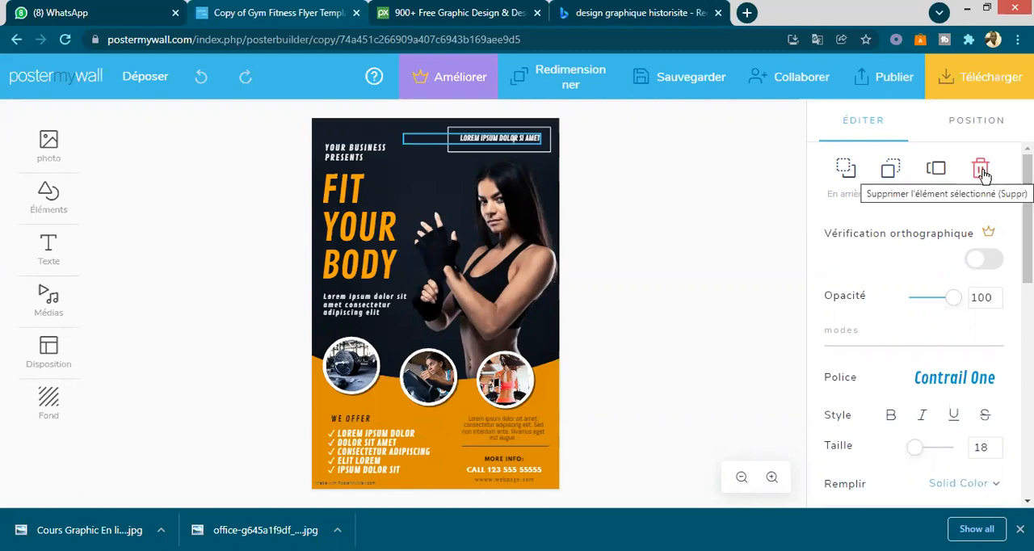
key("Delete")
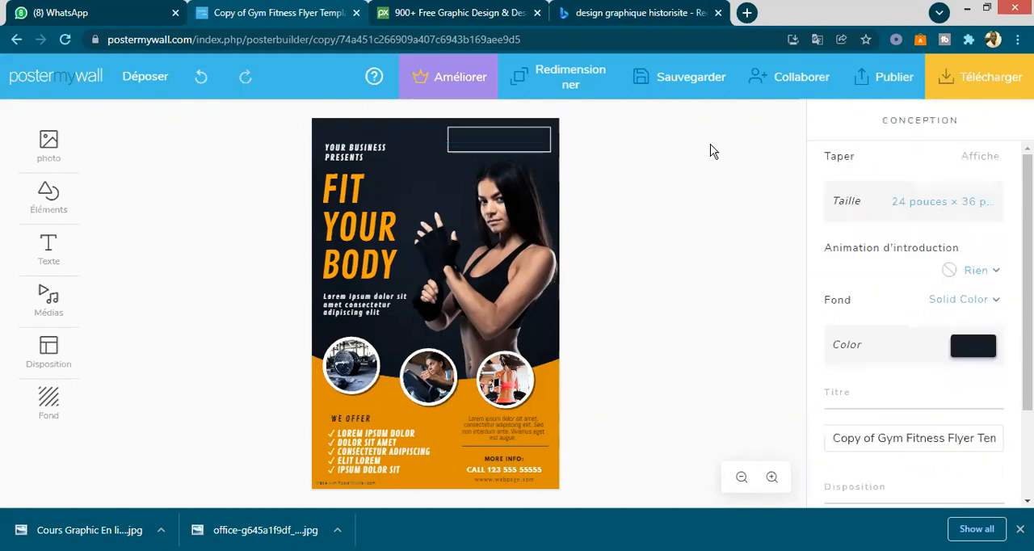
left_click(547, 131)
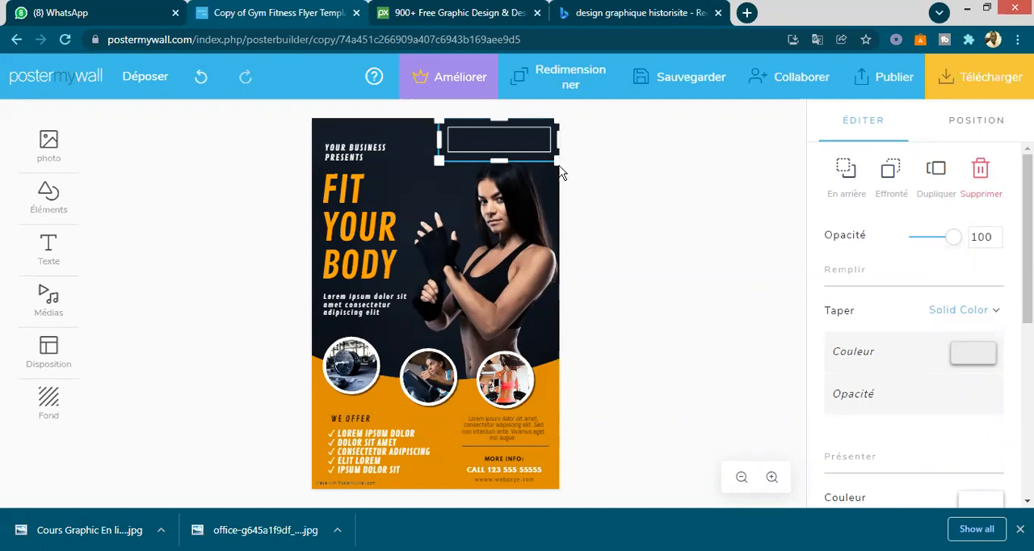
key("Delete")
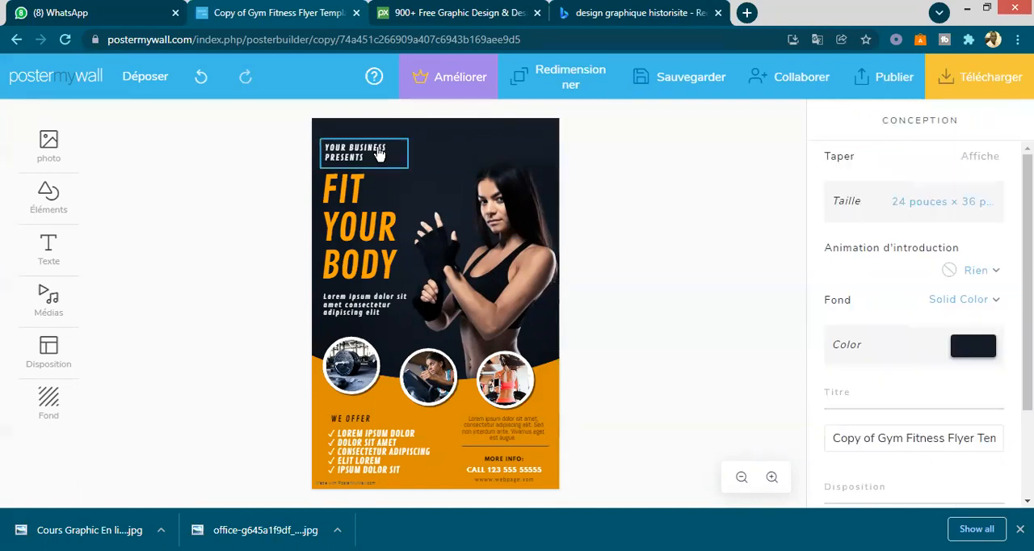
- Move the "Your Business Presents" text towards the poster's top centre and replace its wording with "Fitness Club"
left_click(377, 152)
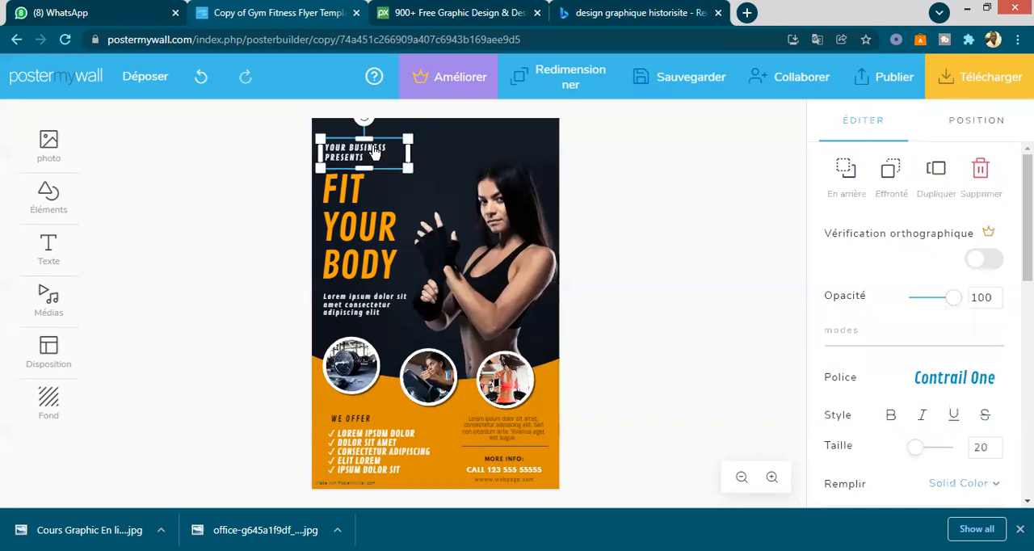
left_click_drag(376, 150, 430, 128)
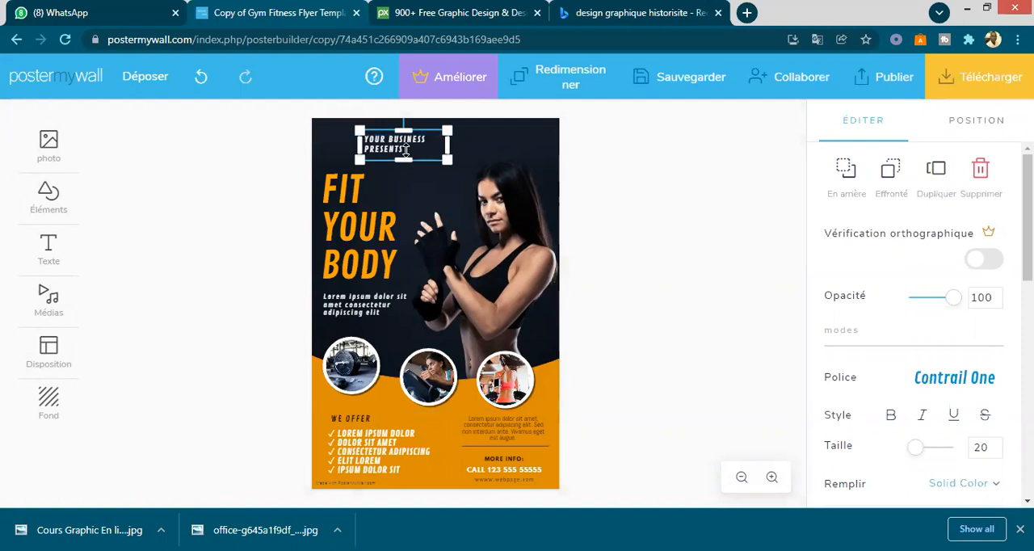
left_click(410, 149)
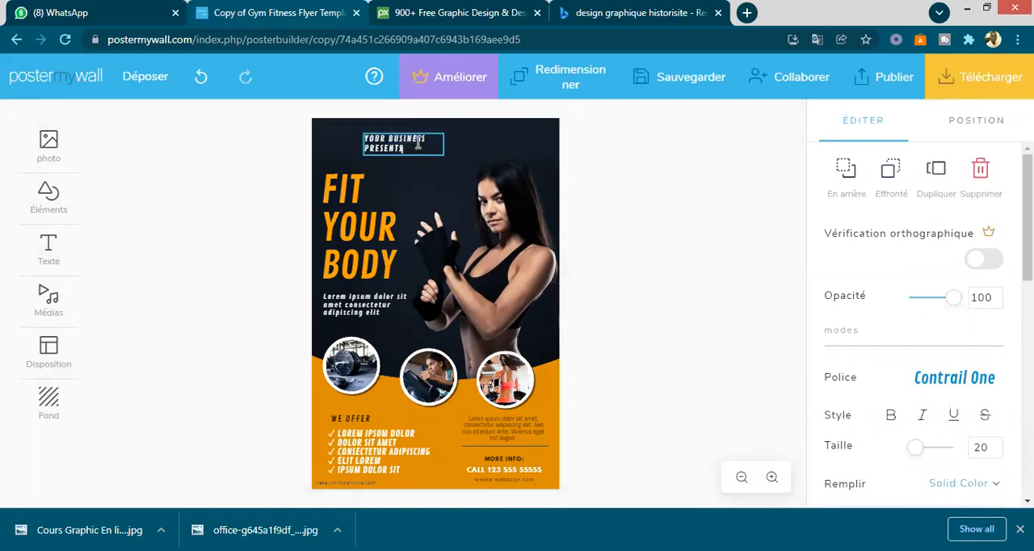
key("BackSpace")
key("BackSpace")
key("BackSpace")
key("BackSpace")
key("BackSpace")
key("BackSpace")
key("BackSpace")
key("BackSpace")
key("BackSpace")
key("BackSpace")
key("BackSpace")
key("BackSpace")
key("BackSpace")
key("BackSpace")
key("BackSpace")
key("BackSpace")
key("BackSpace")
key("BackSpace")
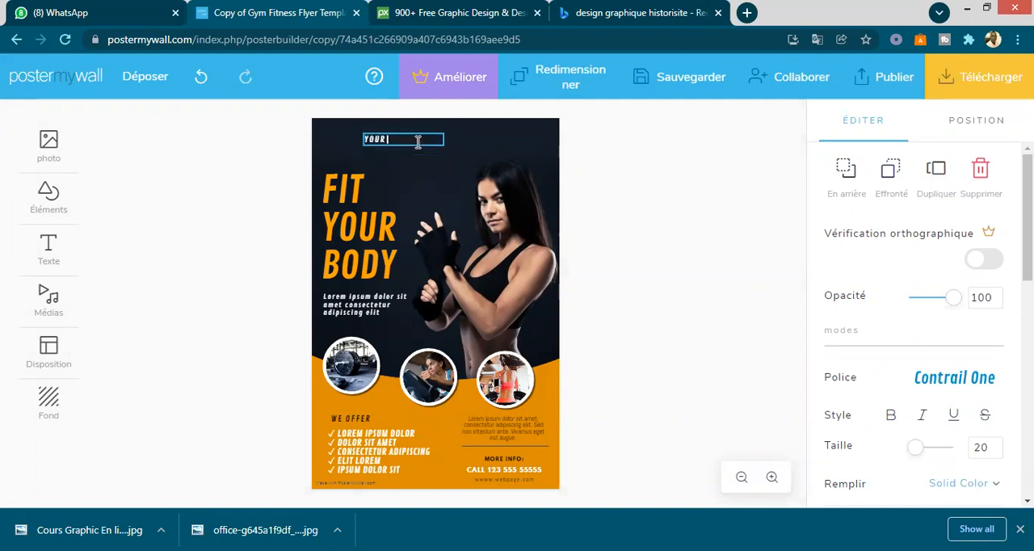
key("BackSpace")
key("BackSpace")
key("BackSpace")
type("Fit")
type("ness Club")
left_click(408, 168)
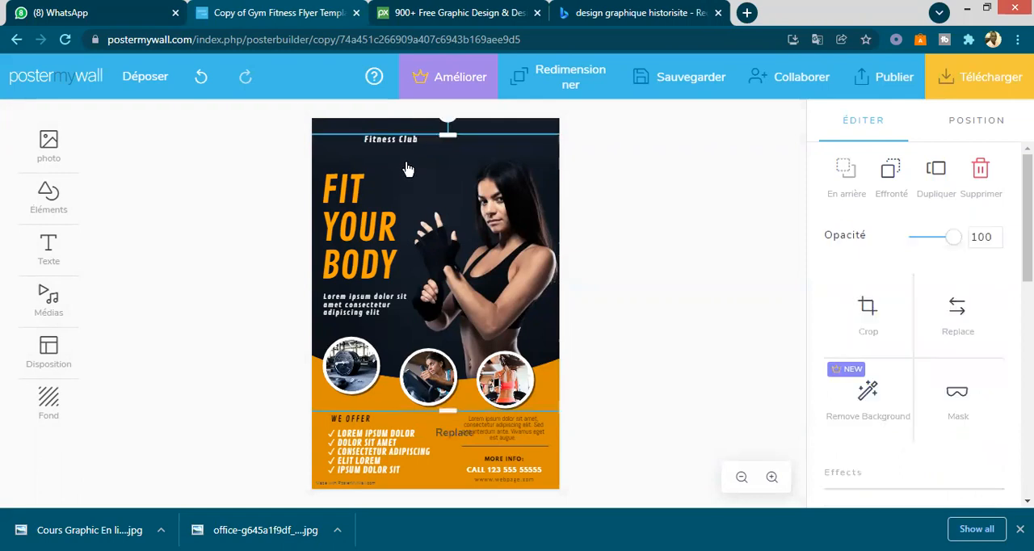
- Add a second line reading "Present" below "Fitness Club" in the same text box
left_click(396, 142)
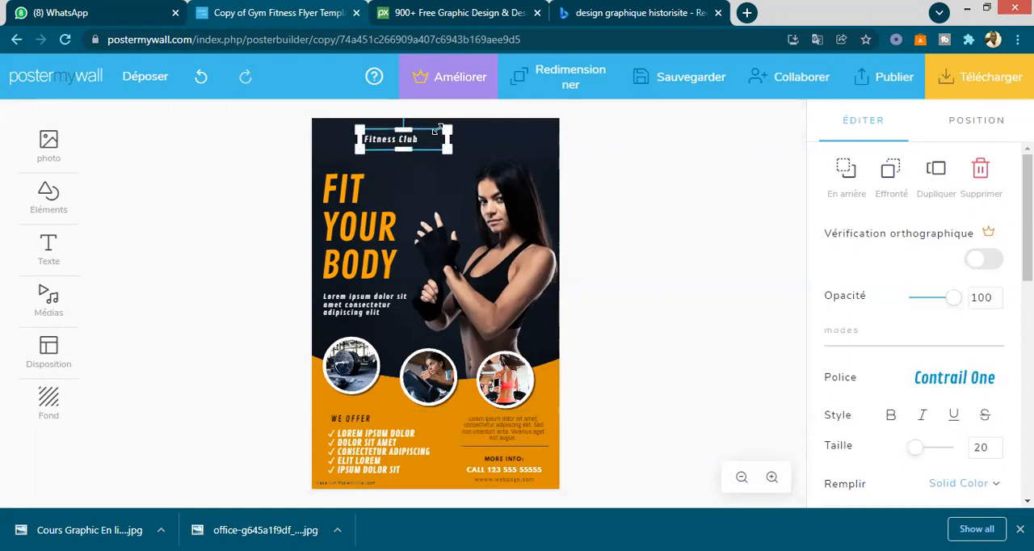
left_click(424, 138)
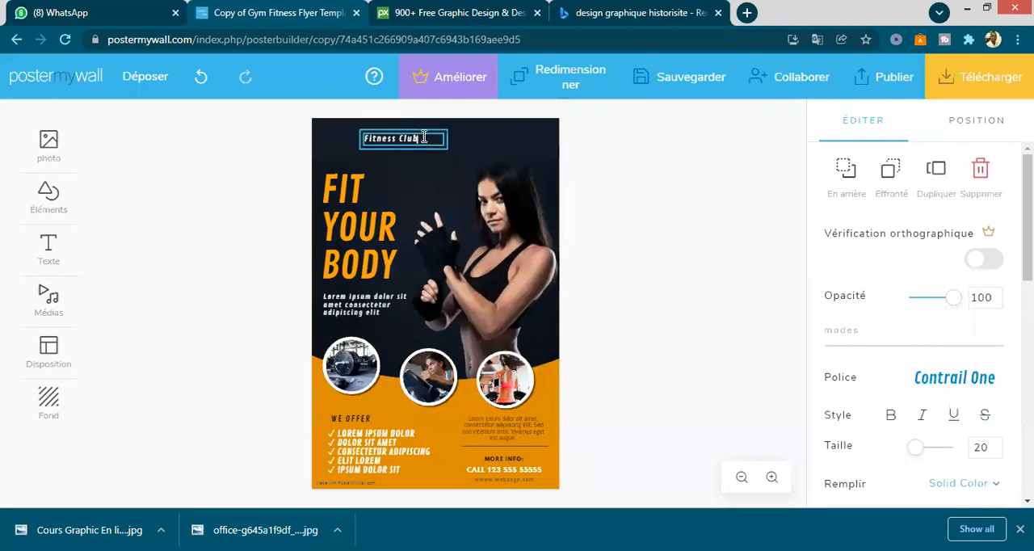
key("Return")
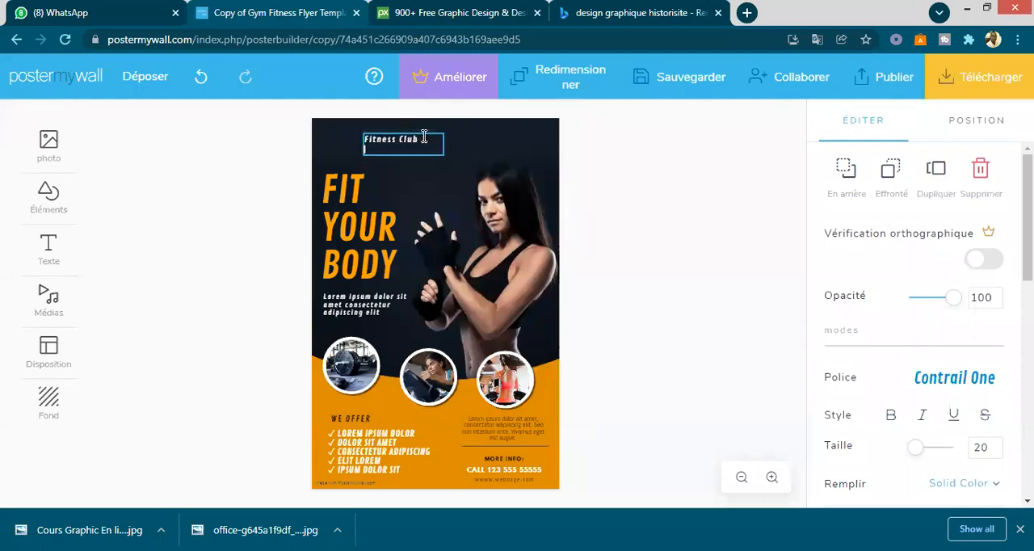
type("Pre")
type("snd")
type("nt")
left_click(408, 166)
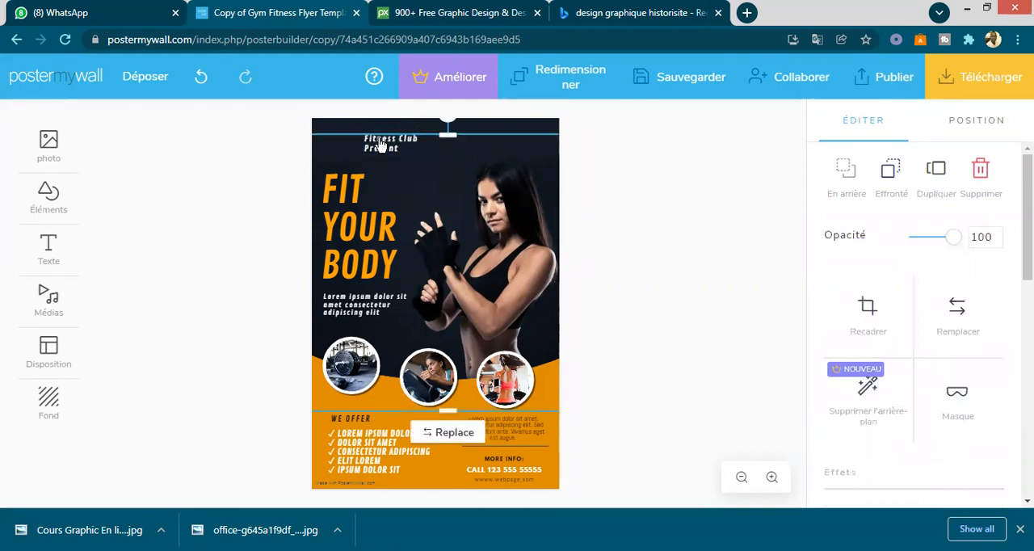
- Examine the opacity setting and the list of available fonts for the "Fitness Club Present" text
left_click(383, 143)
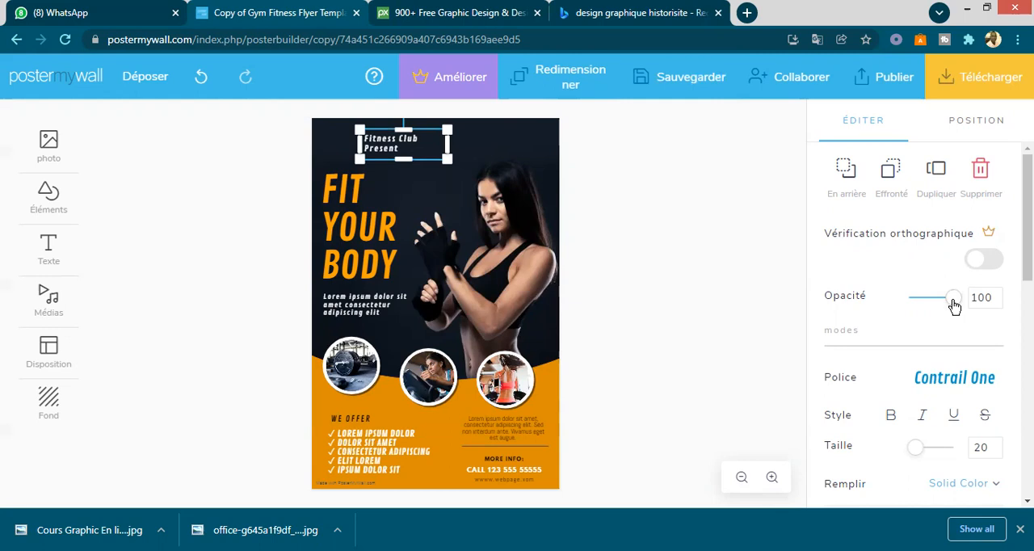
left_click_drag(954, 305, 981, 299)
left_click(939, 382)
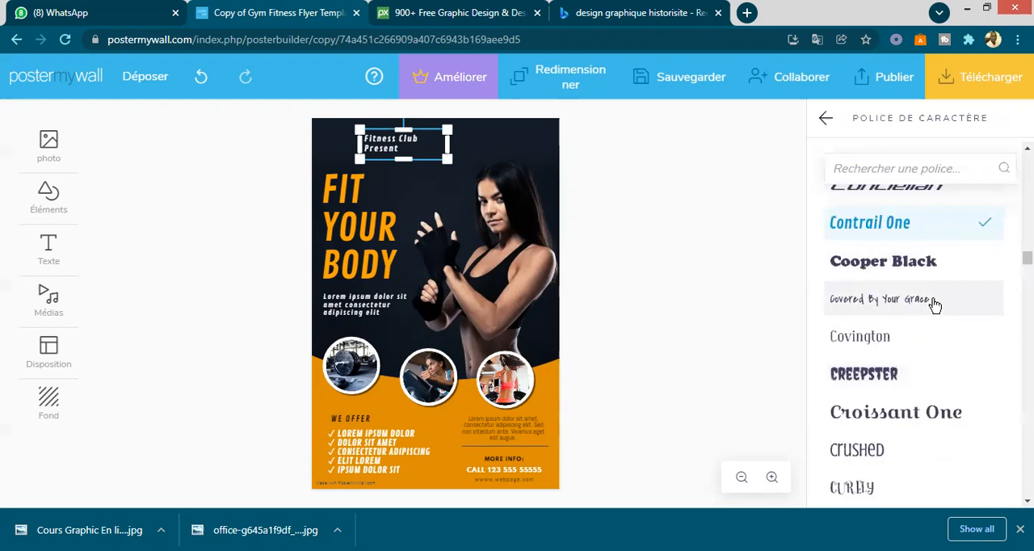
scroll(936, 304, "down", 3)
scroll(935, 304, "up", 4)
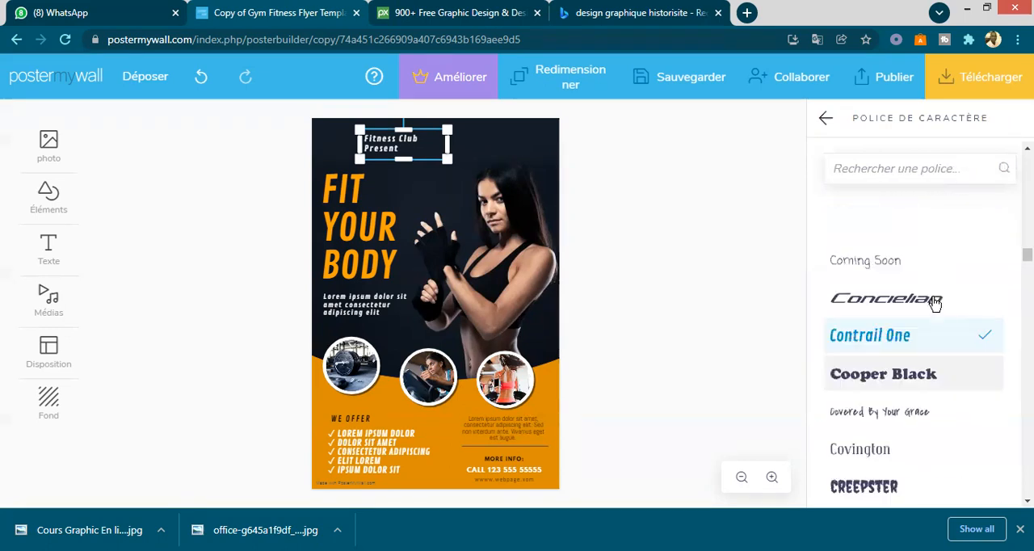
scroll(935, 304, "up", 1)
scroll(924, 373, "down", 1)
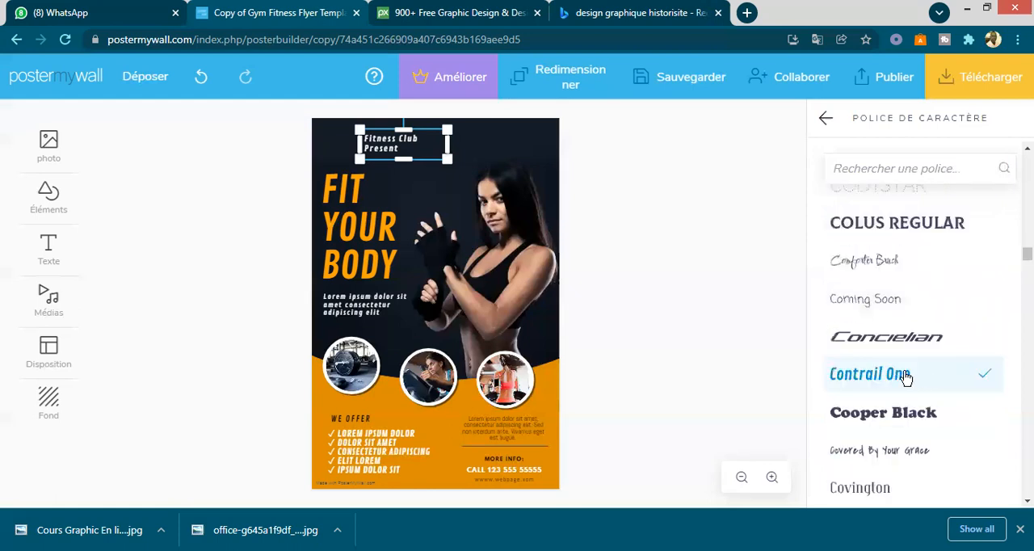
left_click(746, 374)
- Try bold, italic, underline and strikethrough in turn on the "Fitness Club Present" text, switching each style off again
left_click(373, 139)
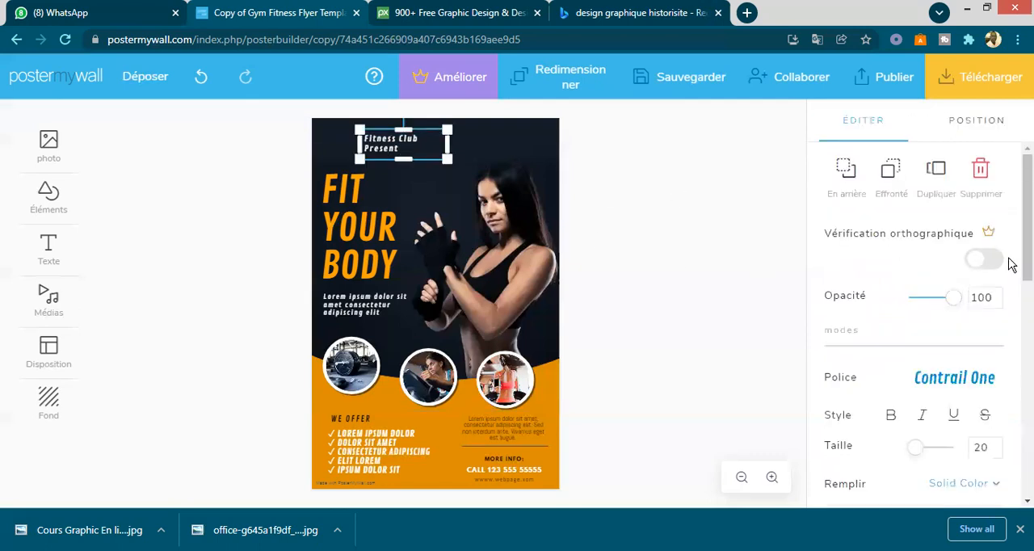
scroll(913, 339, "down", 1)
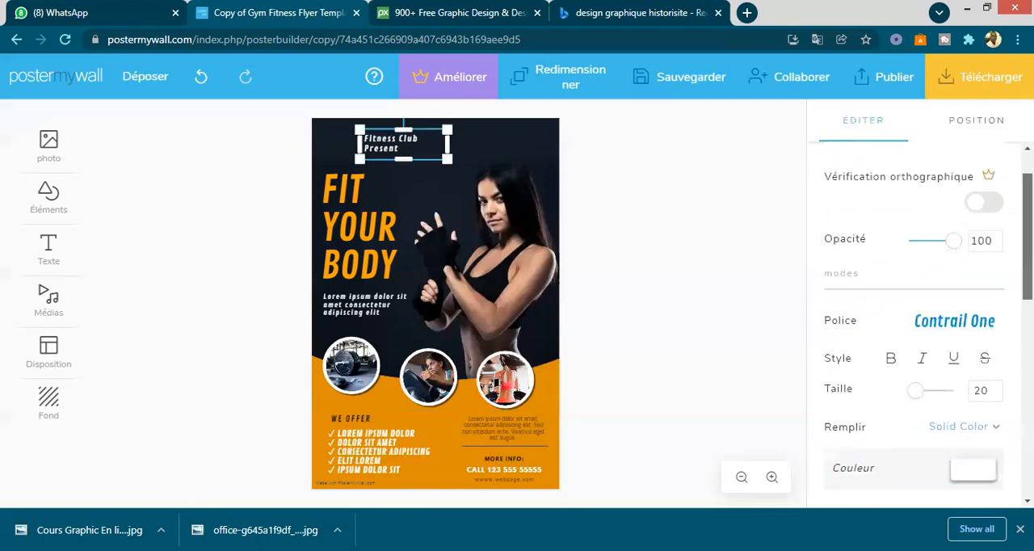
left_click(891, 359)
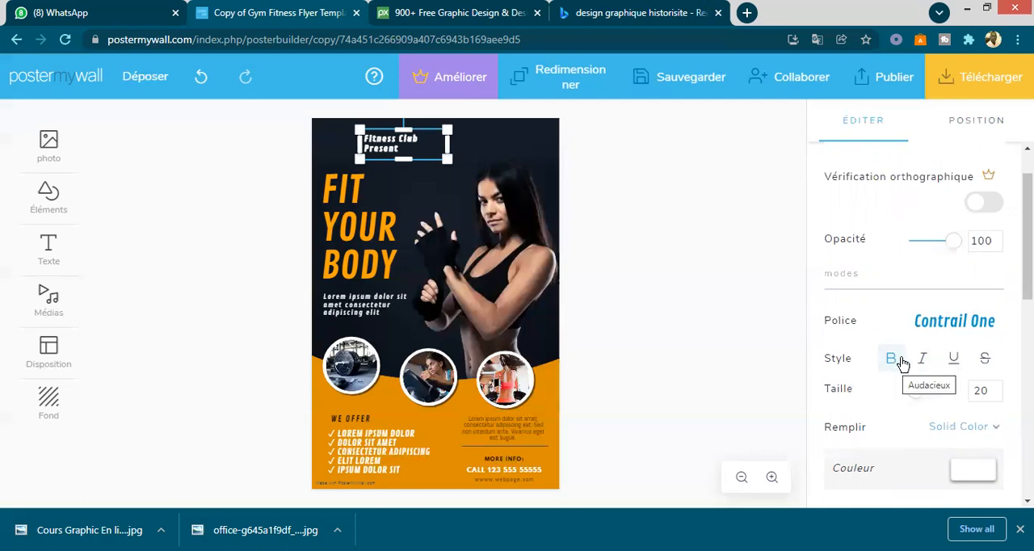
left_click(905, 363)
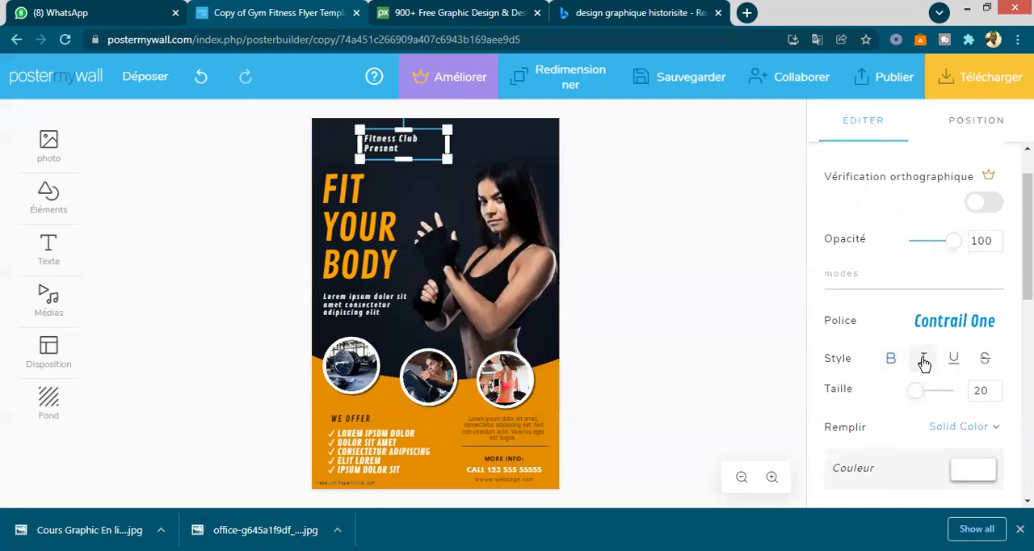
left_click(927, 363)
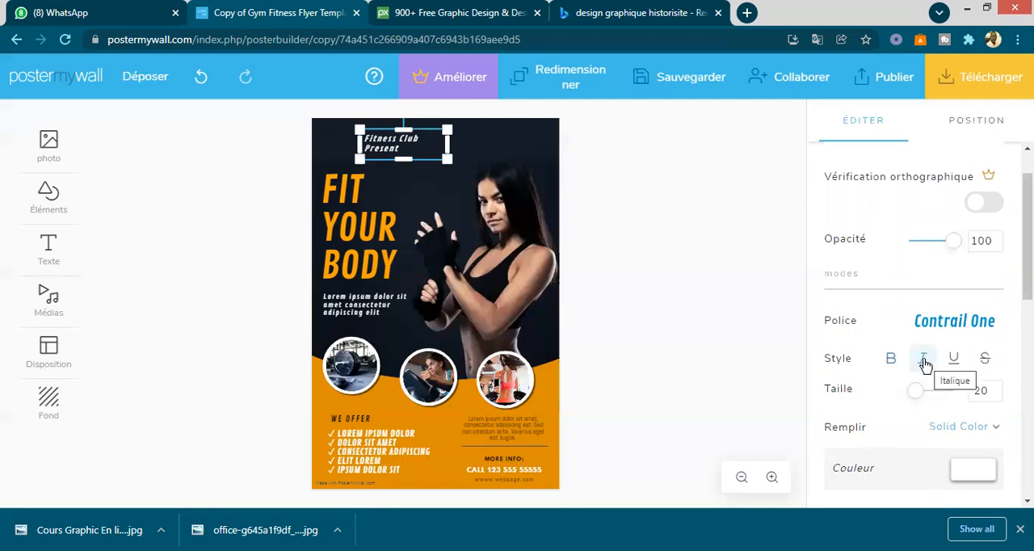
left_click(925, 364)
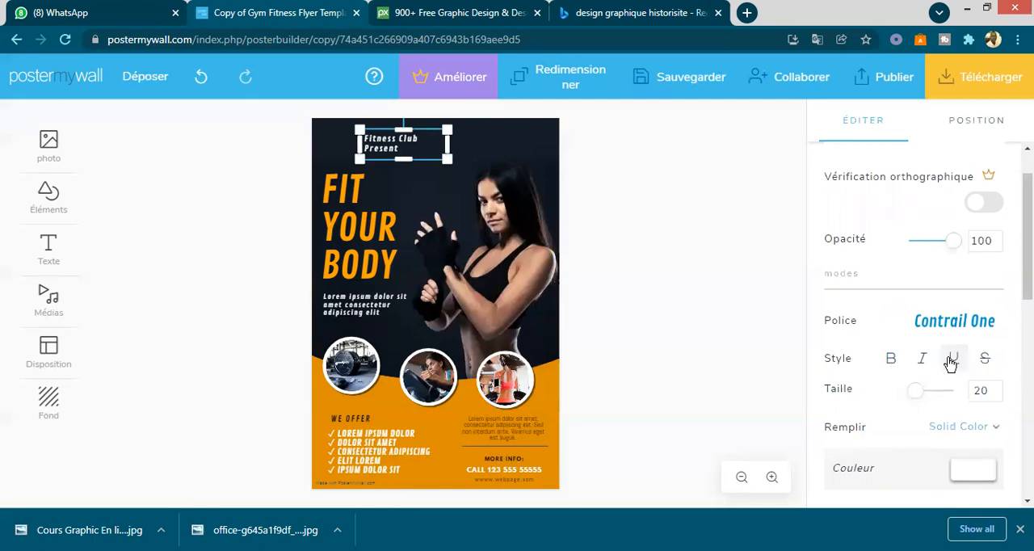
left_click(954, 360)
left_click(956, 358)
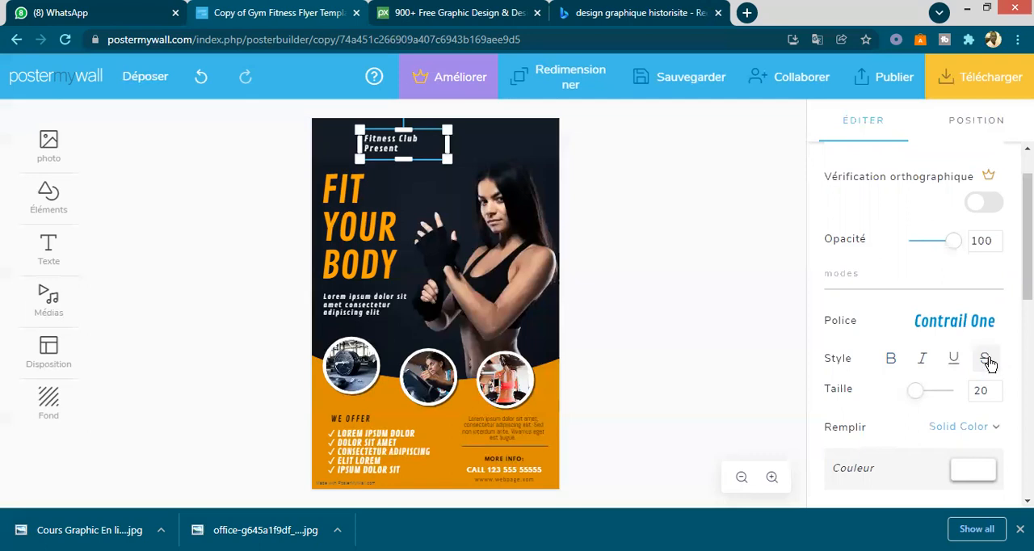
left_click(987, 360)
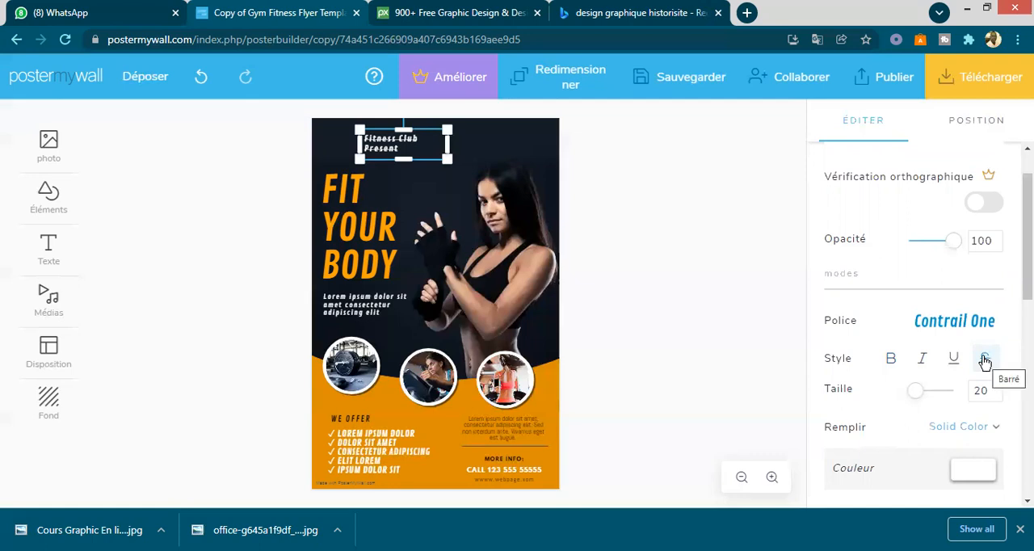
left_click(985, 361)
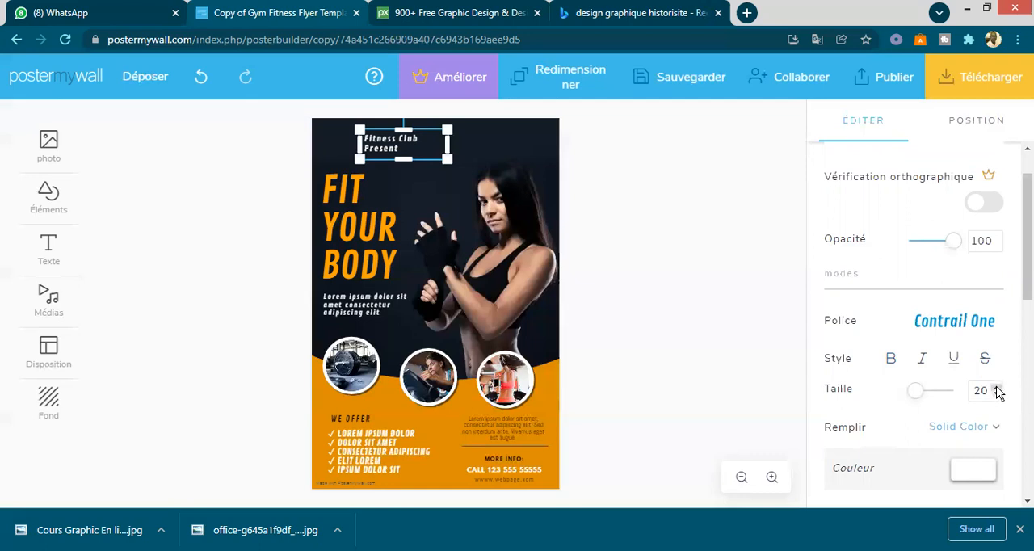
- Set the font size of the "Fitness Club Present" text to 30
left_click(998, 390)
left_click(998, 390)
left_click(998, 390)
left_click(998, 389)
left_click(998, 390)
left_click(999, 390)
left_click(999, 389)
left_click(998, 389)
left_click(998, 389)
left_click(998, 389)
left_click(998, 390)
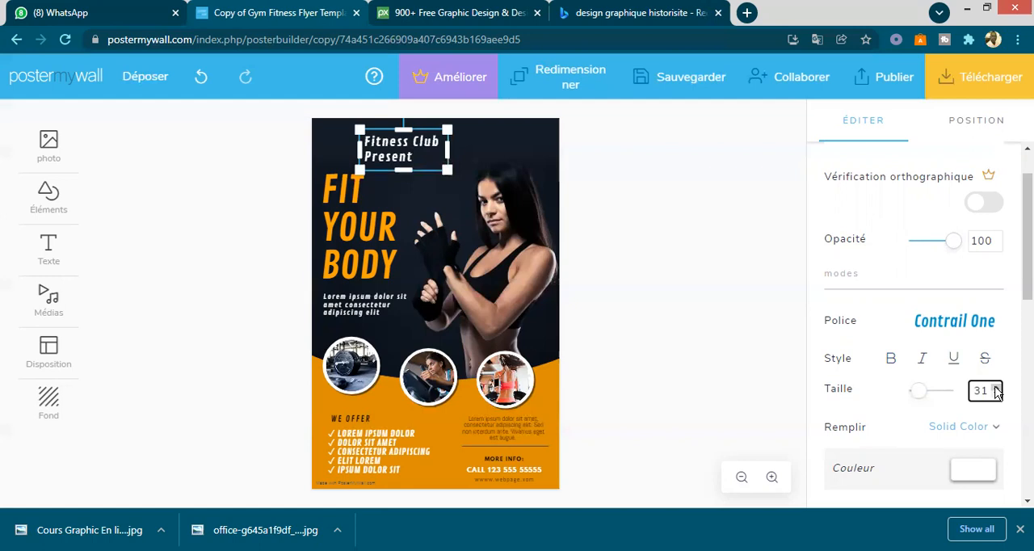
left_click(998, 395)
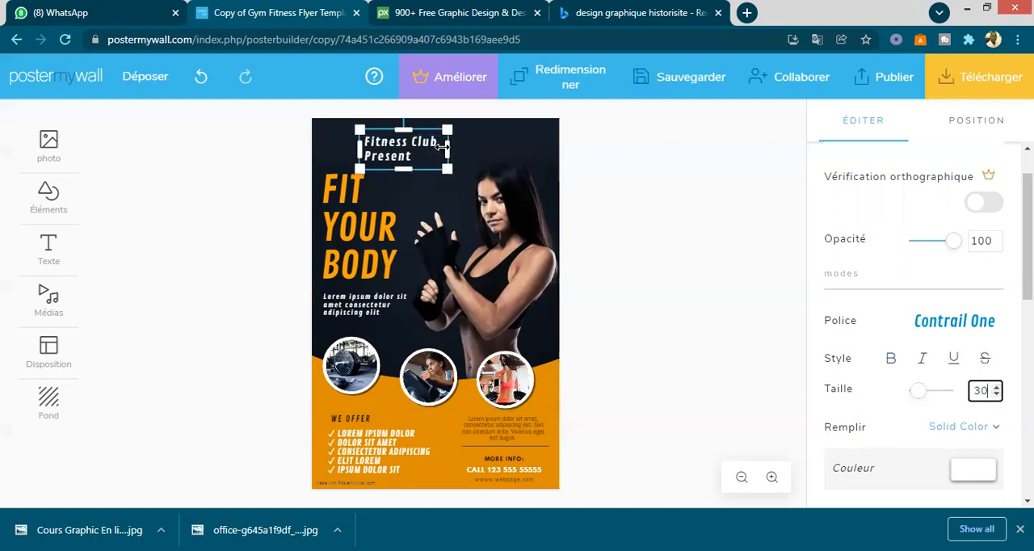
- Indent "Present" so it sits centred under "Fitness Club", and move the text box slightly up and left on the poster
left_click(388, 149)
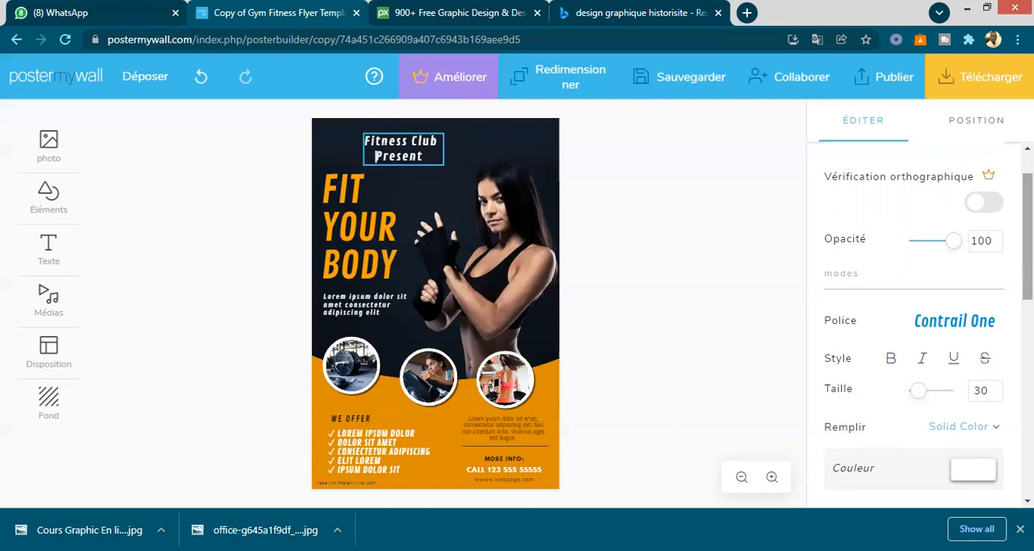
scroll(914, 323, "up", 1)
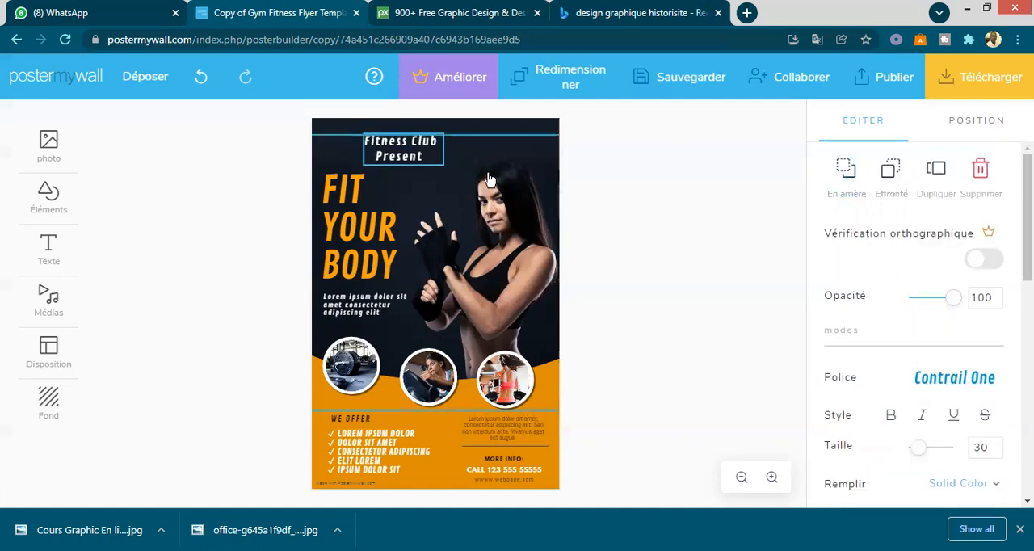
left_click(546, 166)
left_click_drag(400, 142, 380, 138)
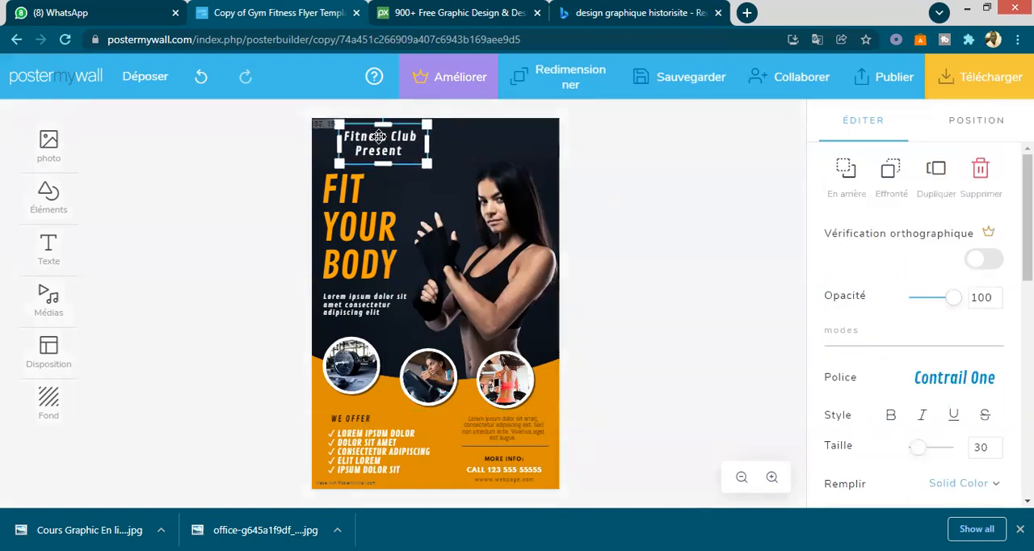
left_click(612, 198)
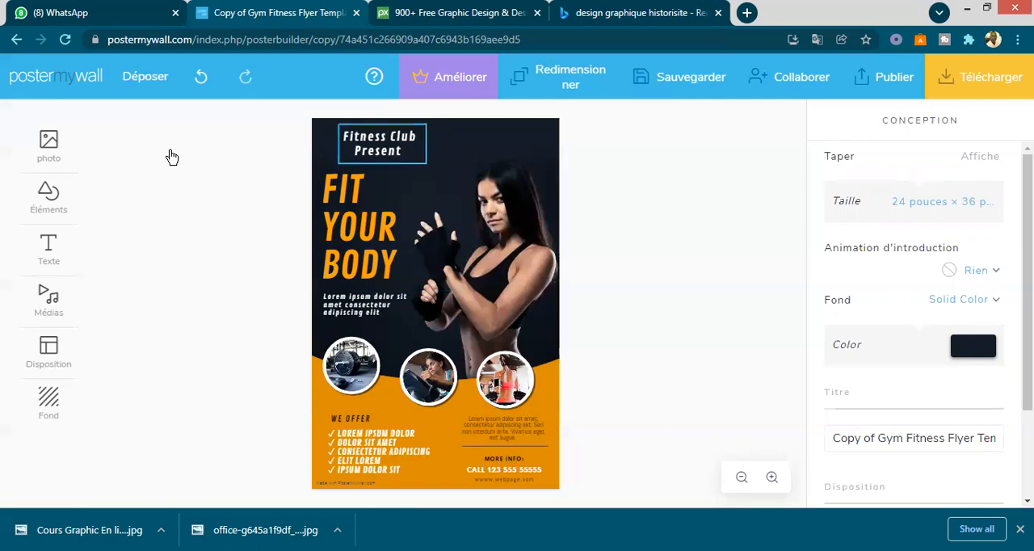
- Open the saved photo collection for adding an image and look through the stored pictures
left_click(49, 148)
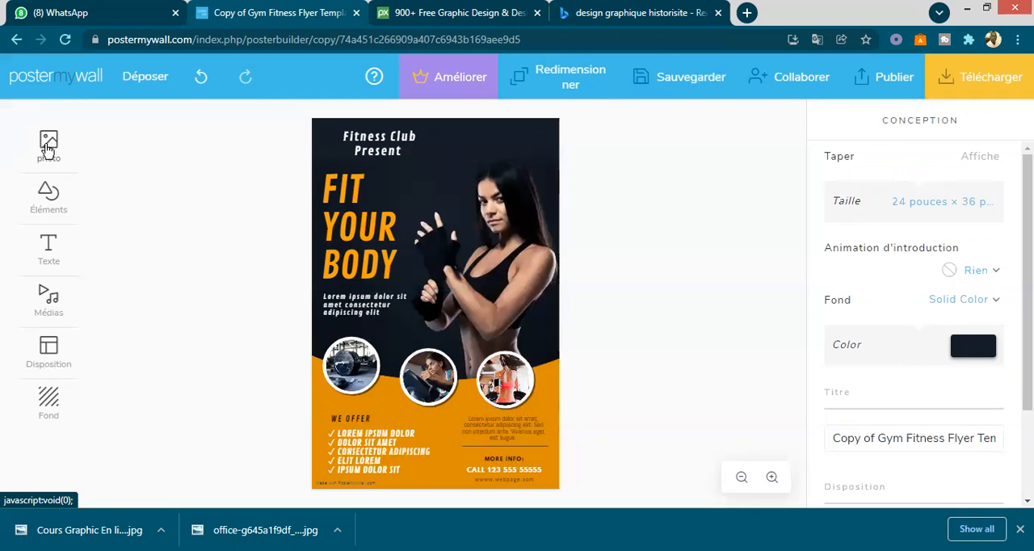
left_click(48, 147)
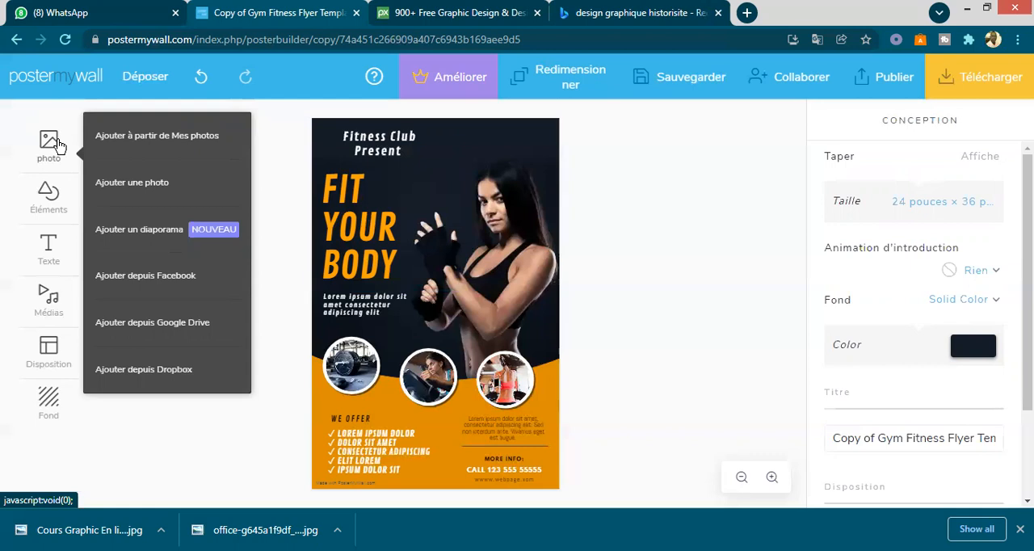
left_click(124, 139)
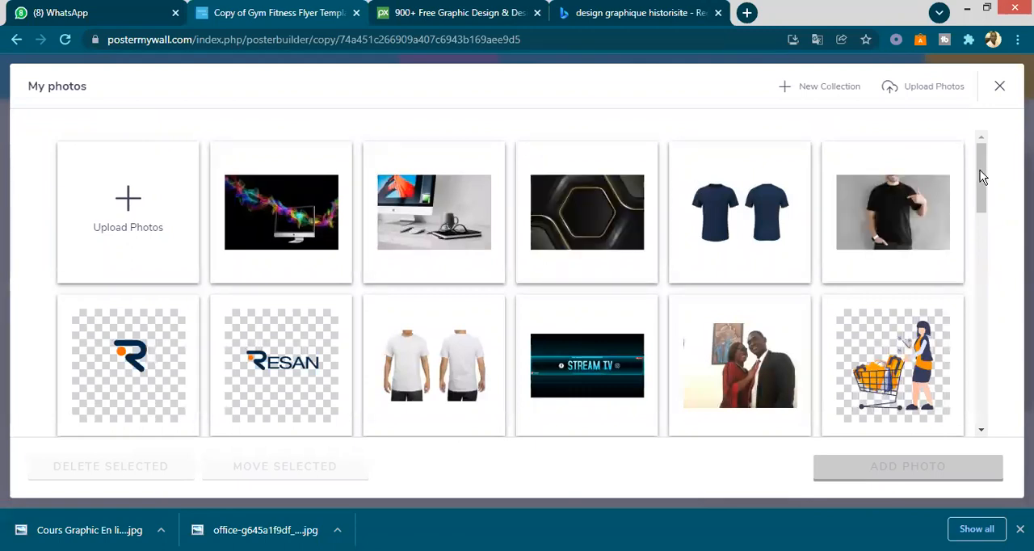
scroll(983, 202, "down", 2)
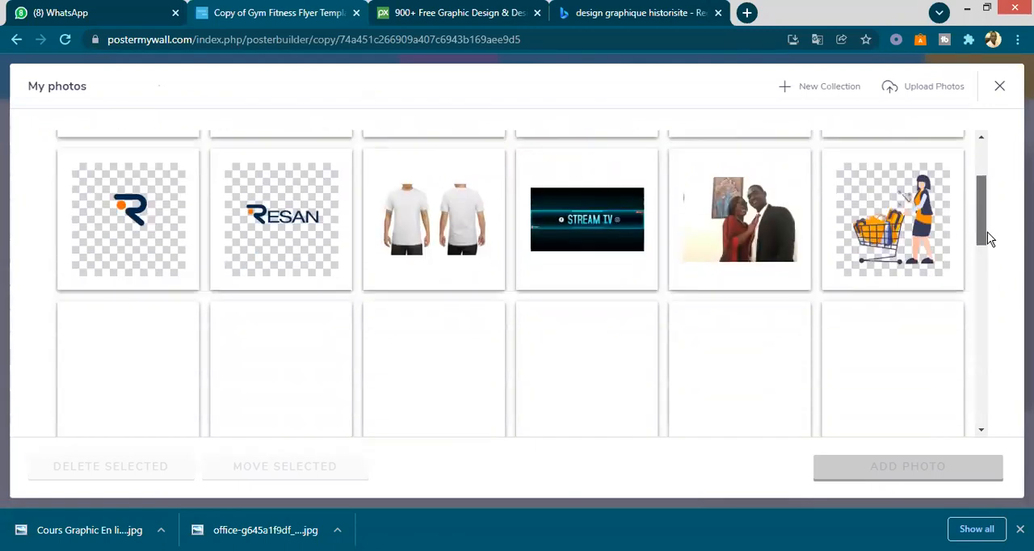
left_click_drag(987, 232, 990, 249)
scroll(990, 275, "down", 2)
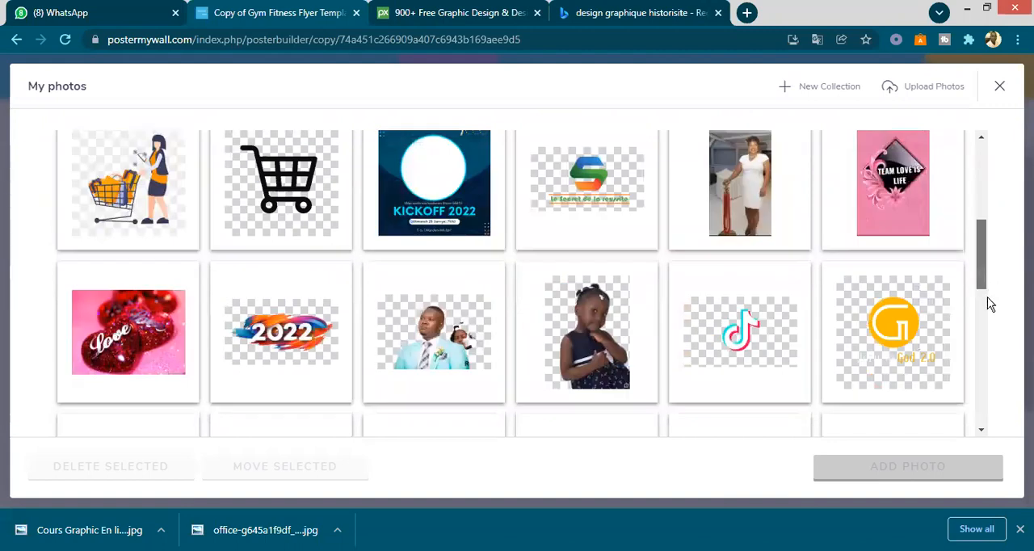
scroll(996, 266, "down", 2)
scroll(994, 202, "up", 3)
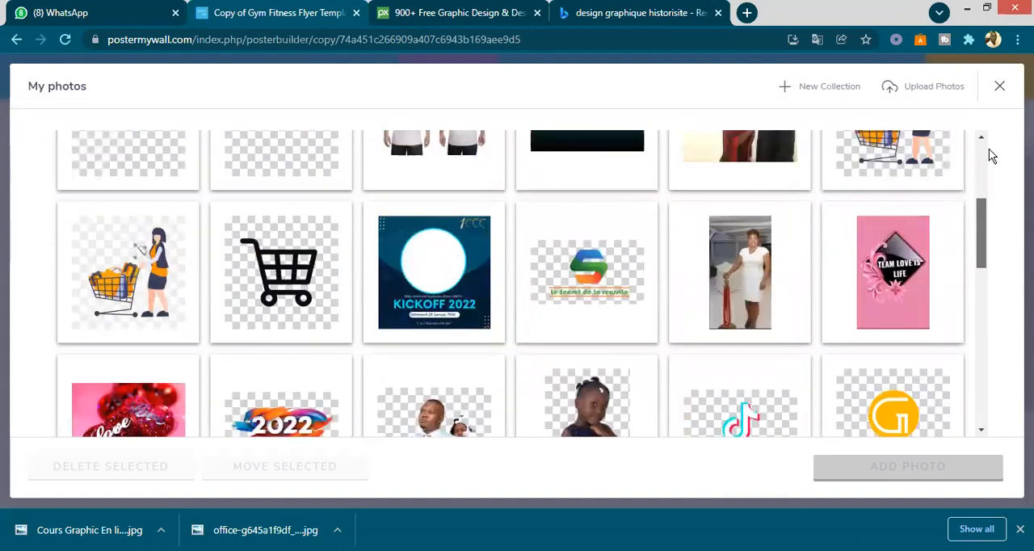
scroll(989, 148, "up", 5)
scroll(983, 142, "up", 1)
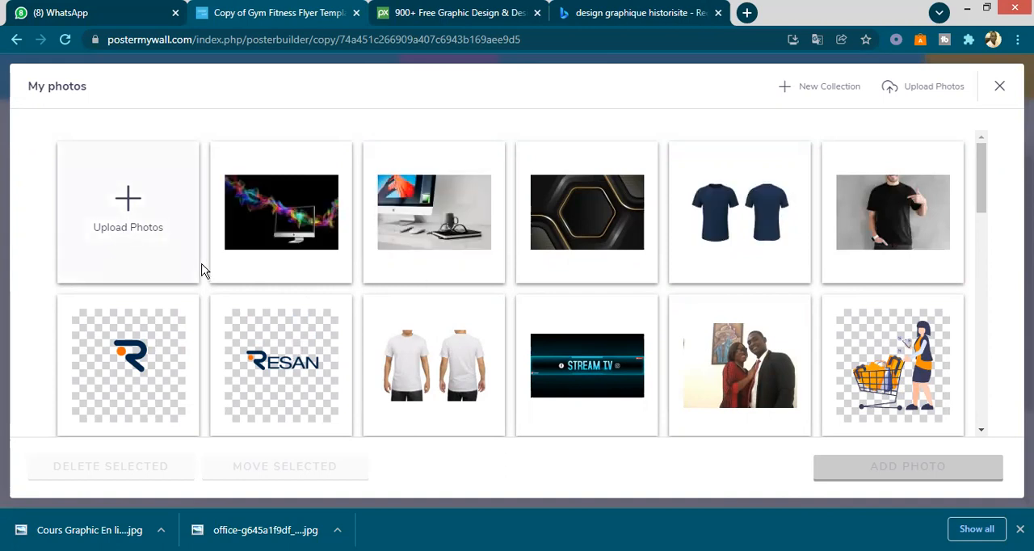
left_click(131, 214)
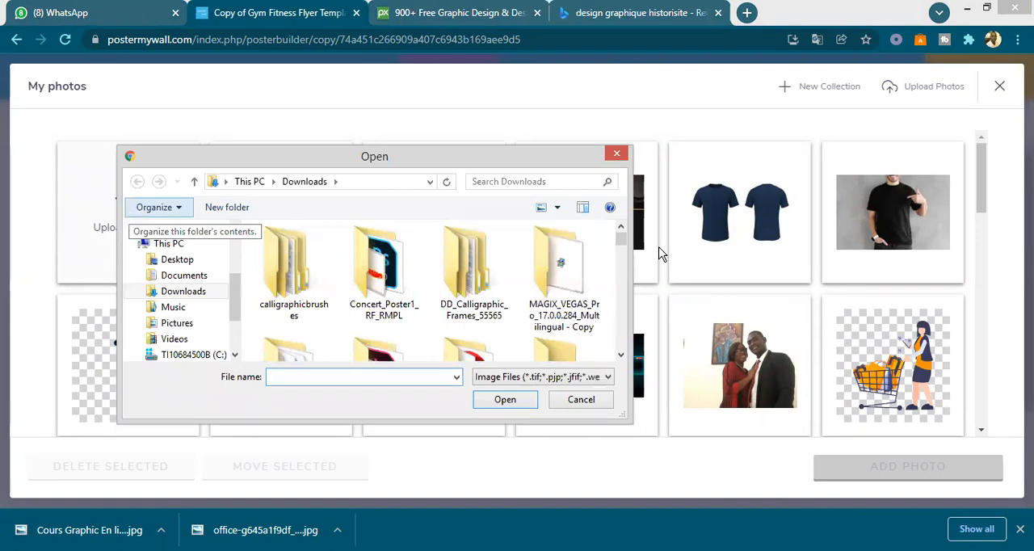
left_click_drag(624, 248, 619, 167)
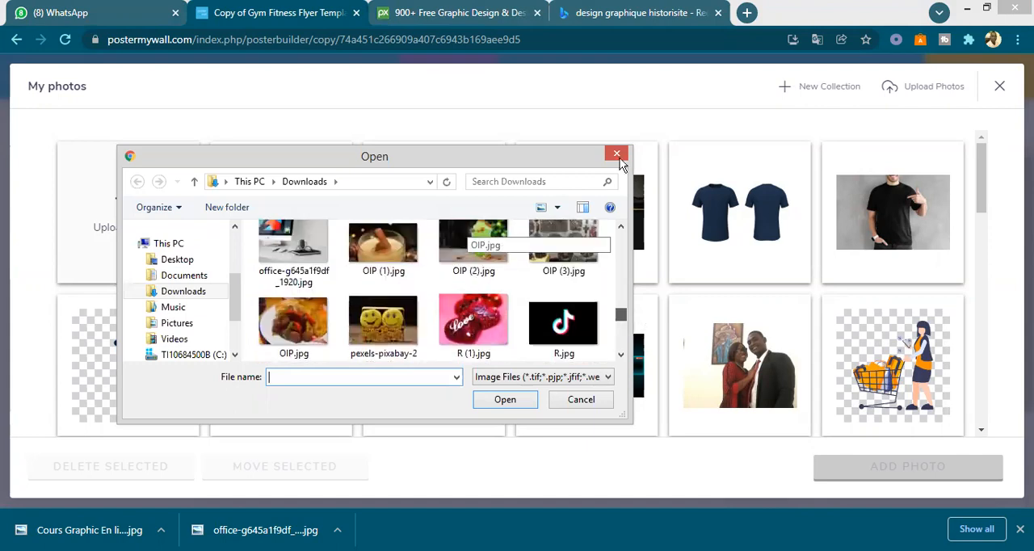
left_click(619, 157)
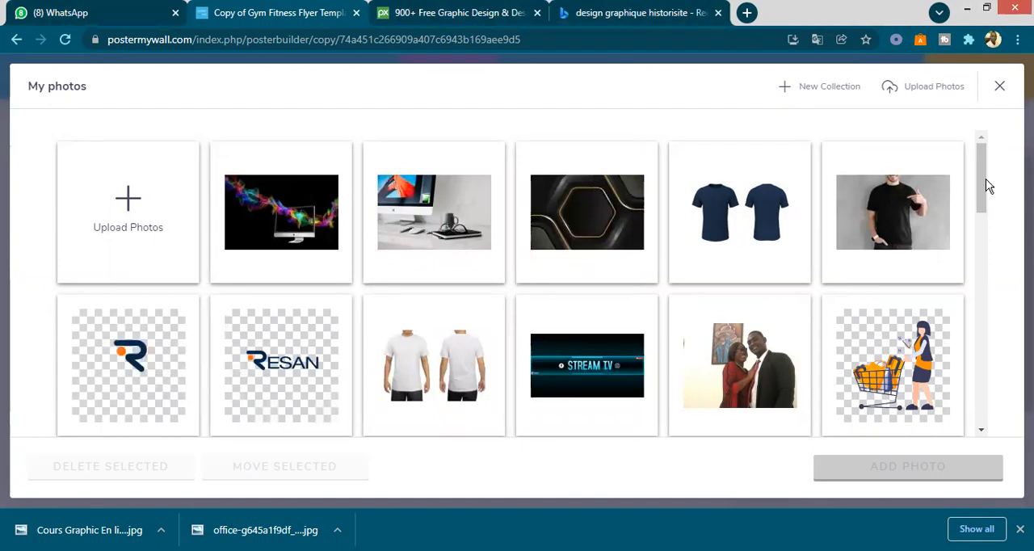
- Add the "le secret de la reussite" logo from the saved photos to the poster
left_click_drag(979, 215, 989, 235)
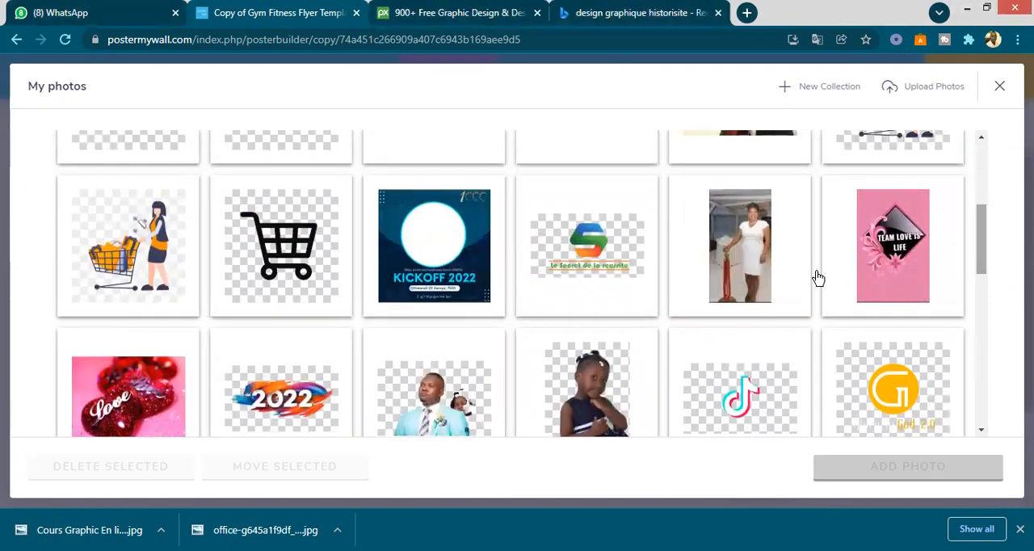
left_click(590, 261)
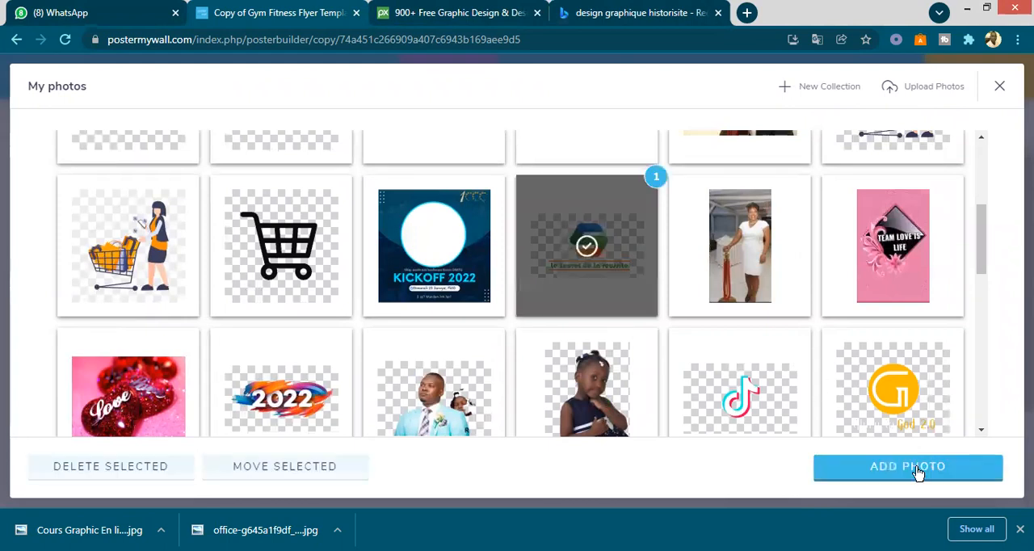
left_click(920, 467)
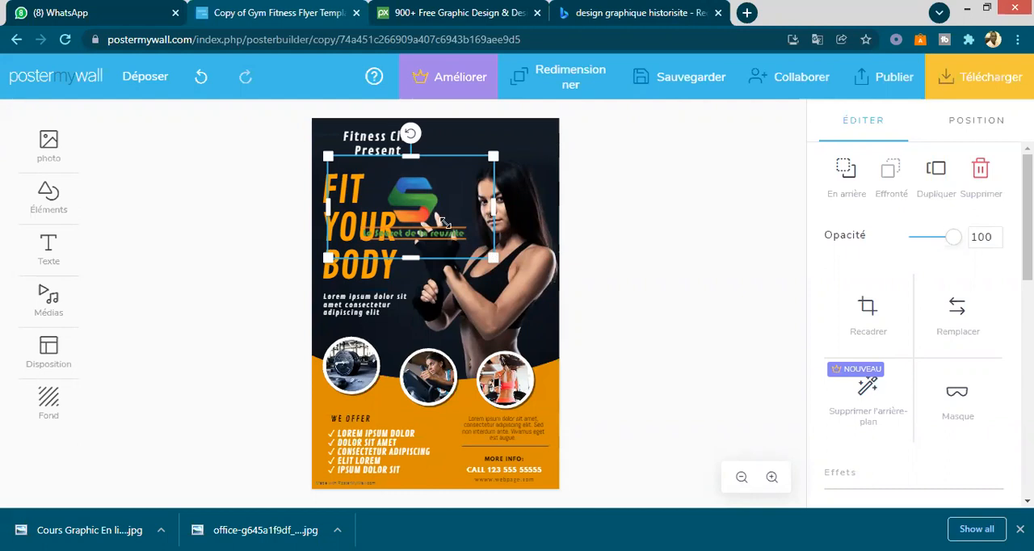
- Shrink the logo proportionally and place it at the poster's top, just right of the "Fitness Club Present" text
left_click_drag(490, 206, 410, 214)
key("ctrl+z")
left_click_drag(495, 155, 449, 139)
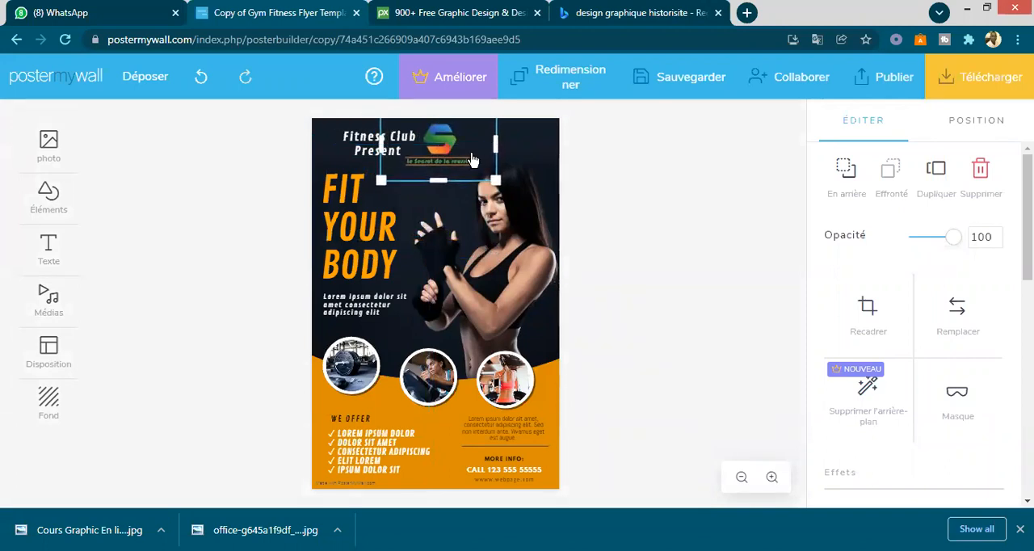
left_click(627, 171)
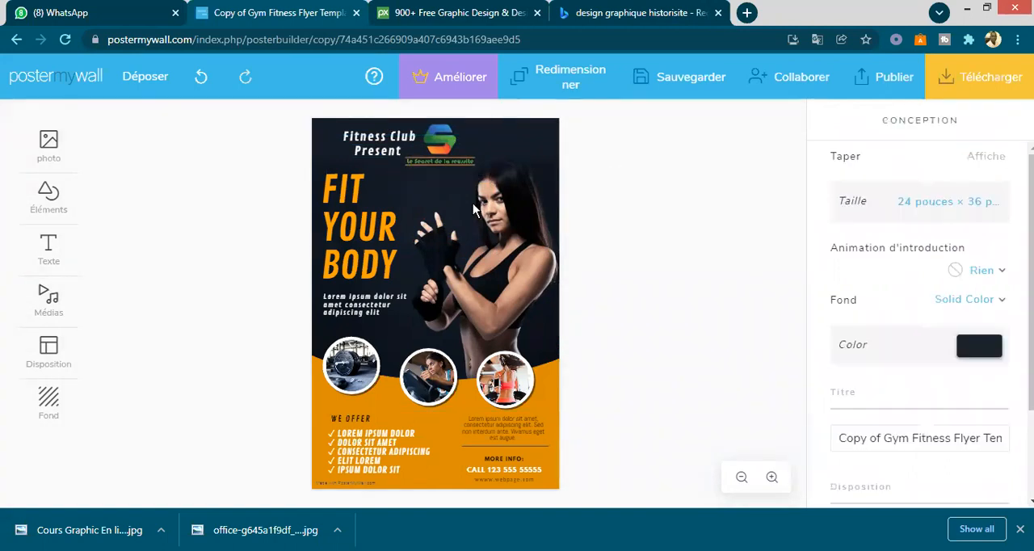
- Change the fill of the "FIT YOUR BODY" text to a linear gradient
left_click(353, 244)
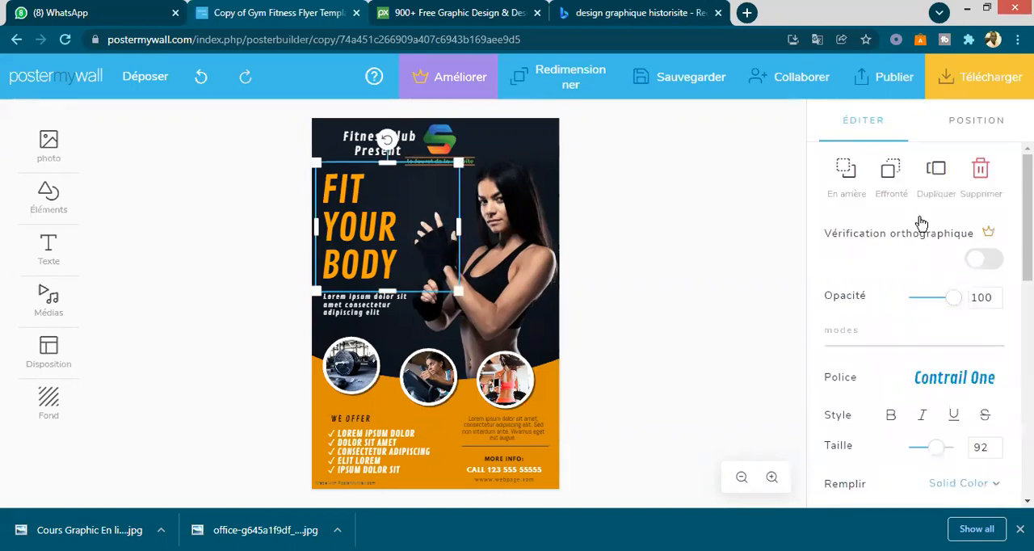
scroll(913, 324, "down", 1)
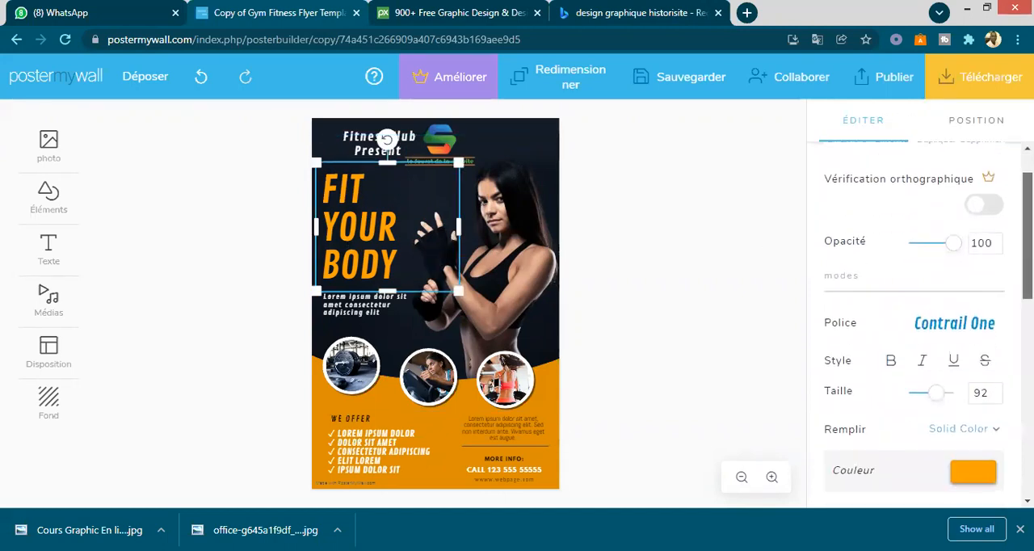
scroll(913, 323, "down", 2)
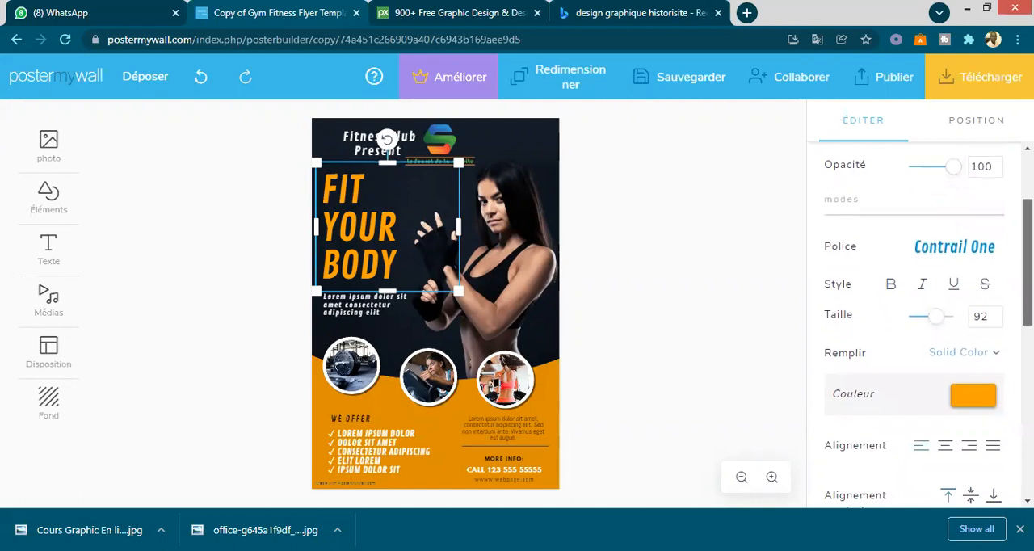
scroll(913, 323, "down", 1)
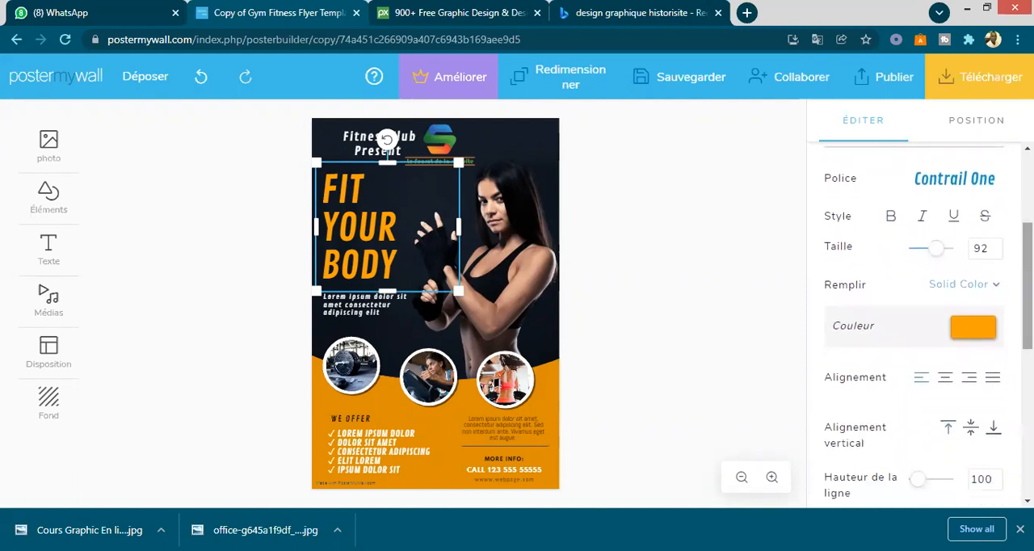
scroll(994, 249, "down", 1)
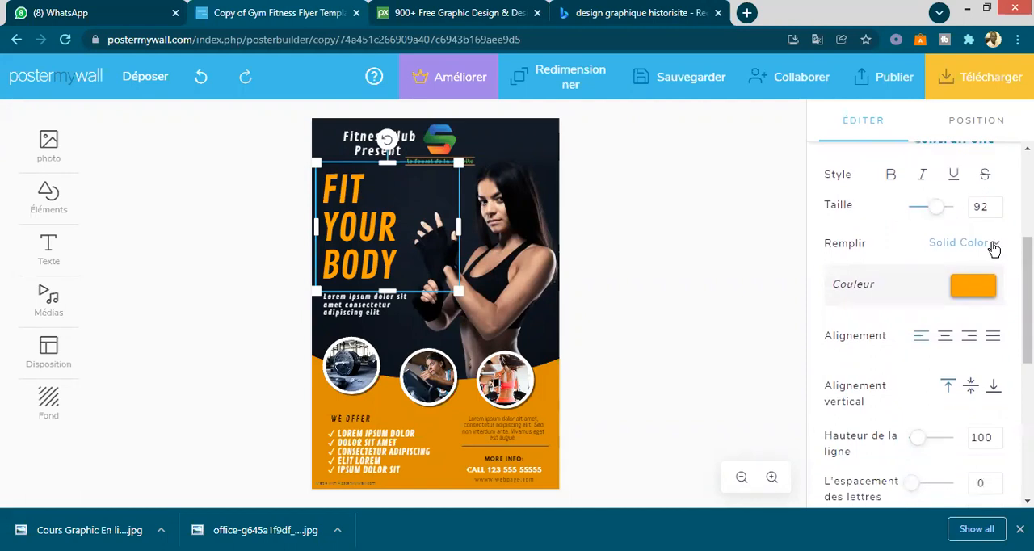
left_click(994, 249)
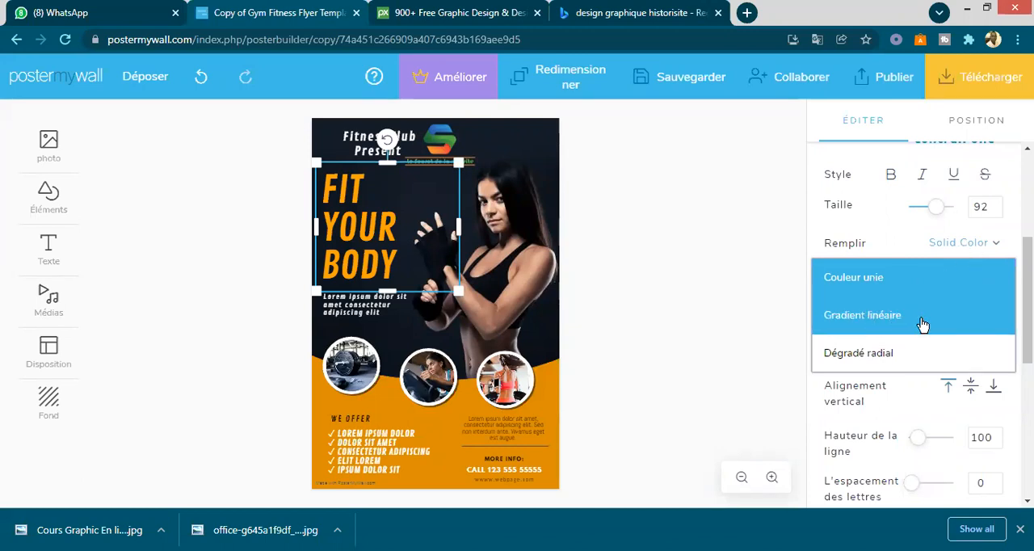
left_click(862, 326)
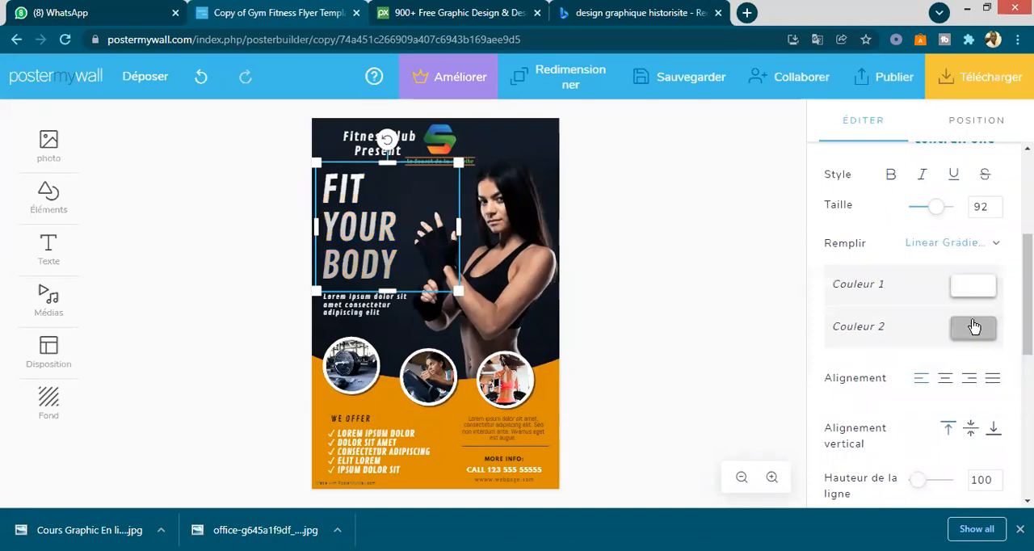
- Set the gradient's first colour to the orange de8d02 sampled from the poster's lower background
left_click(983, 291)
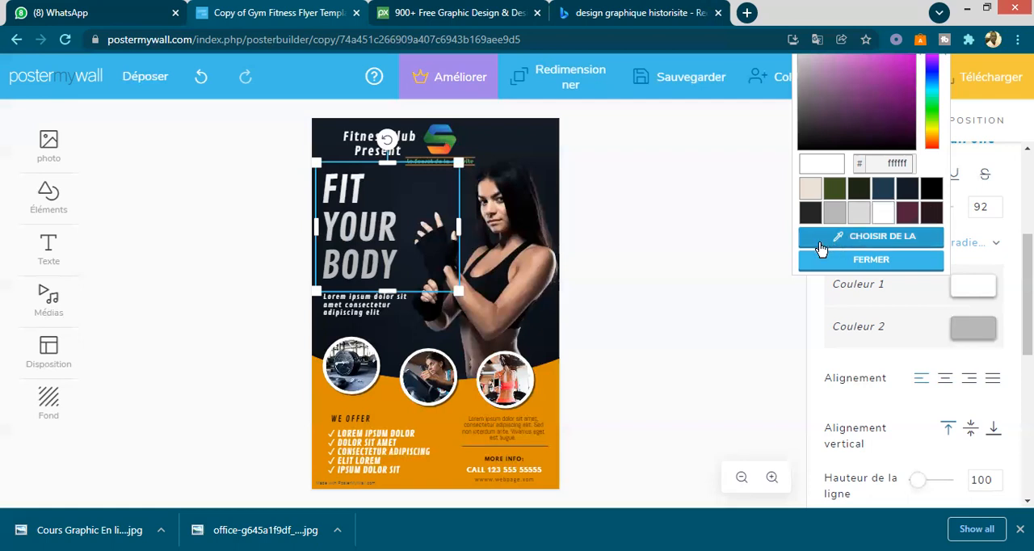
left_click(881, 240)
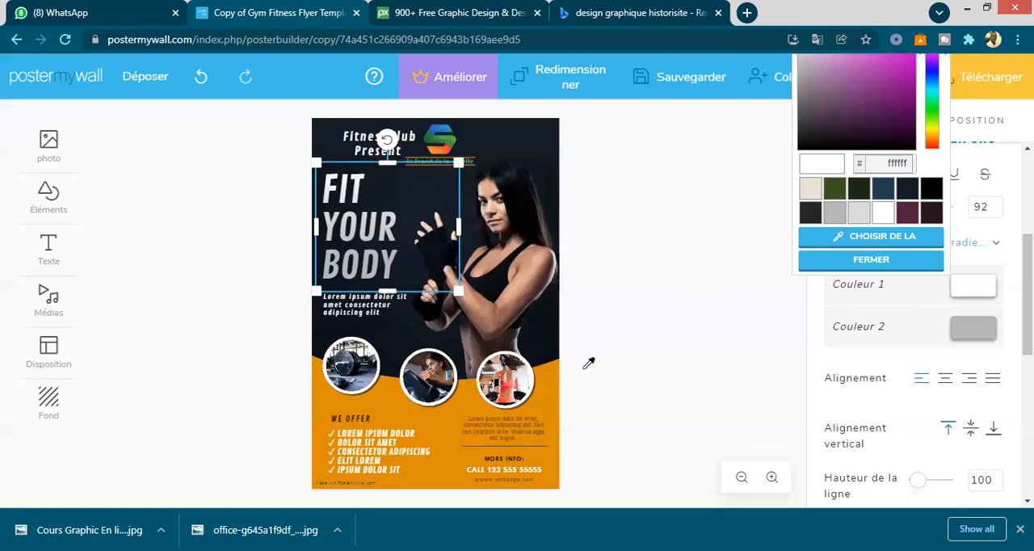
left_click(553, 379)
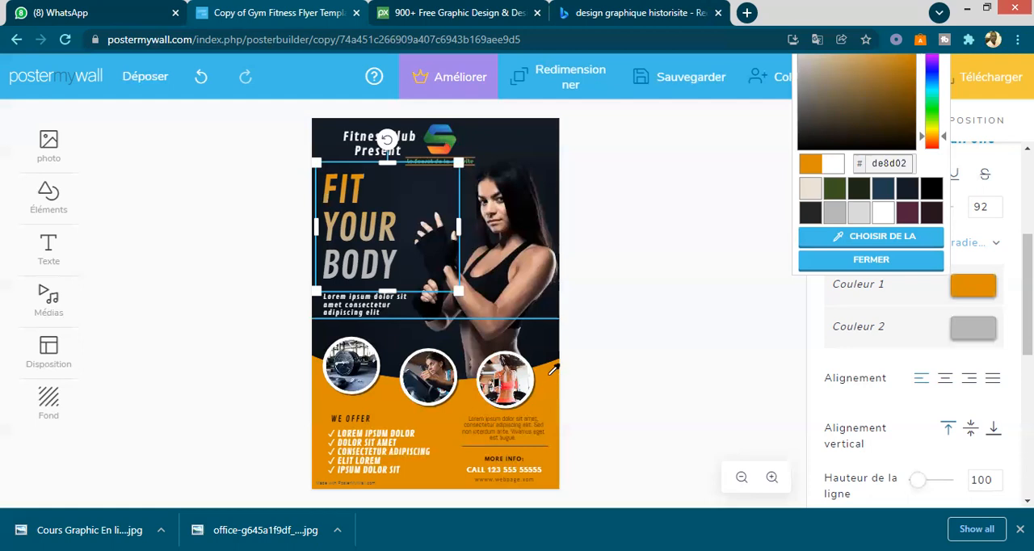
- Try background, skin and logo colours sampled from the poster as the gradient's first colour, then resample the orange de8d02
left_click(540, 331)
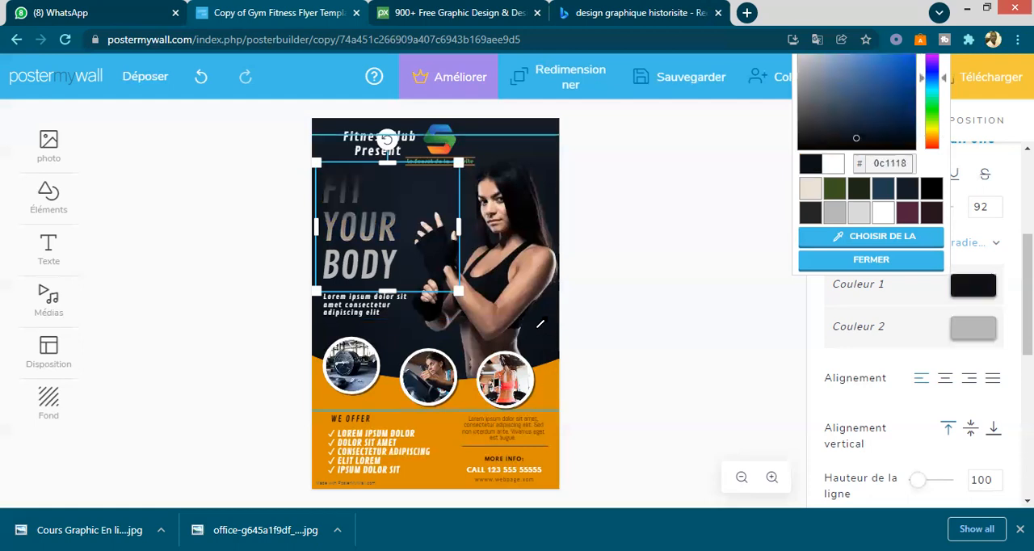
left_click(542, 315)
left_click(532, 289)
left_click(532, 289)
left_click(530, 279)
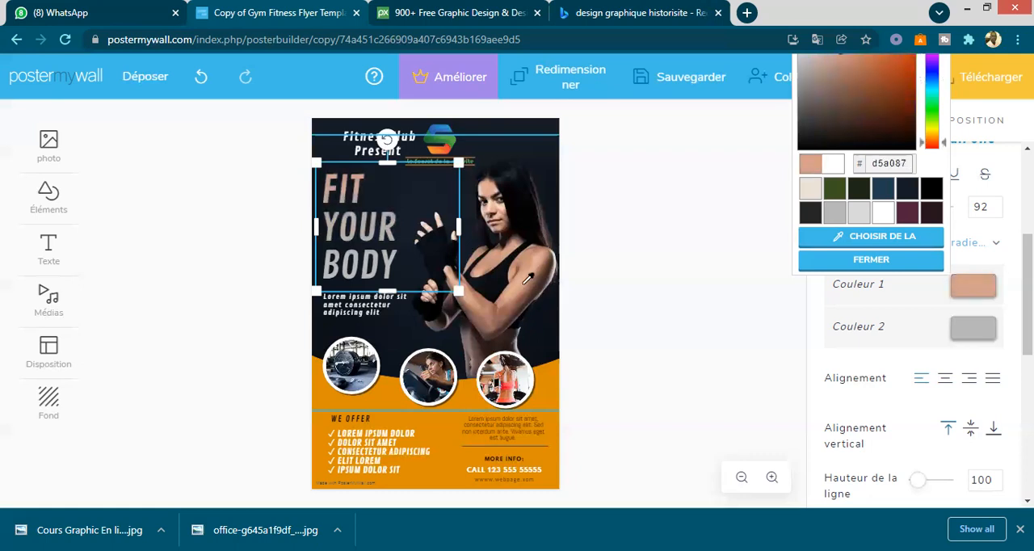
left_click(535, 270)
left_click(542, 264)
left_click(534, 269)
left_click(552, 284)
left_click(537, 277)
left_click(535, 280)
left_click(533, 279)
left_click(530, 279)
left_click(488, 191)
left_click(449, 134)
left_click(445, 137)
left_click(445, 137)
left_click(437, 131)
left_click(437, 131)
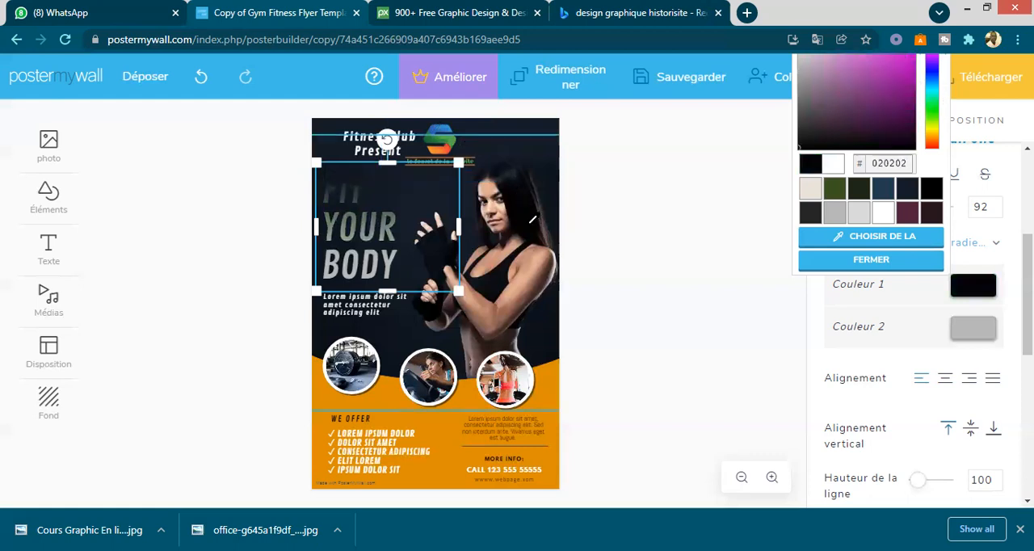
left_click(830, 244)
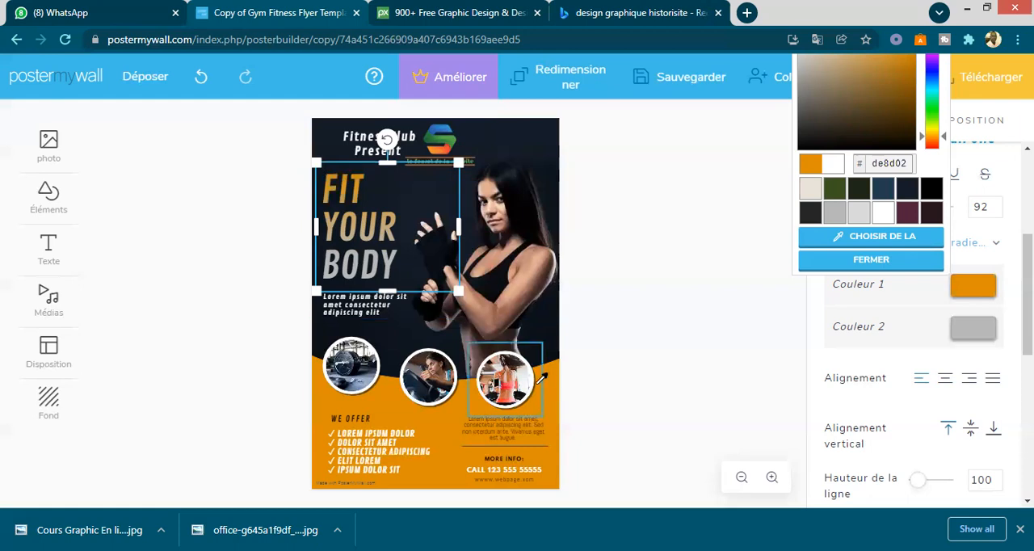
- Set the title gradient's second colour to the greyish brown 988180 sampled from the poster
left_click(552, 378)
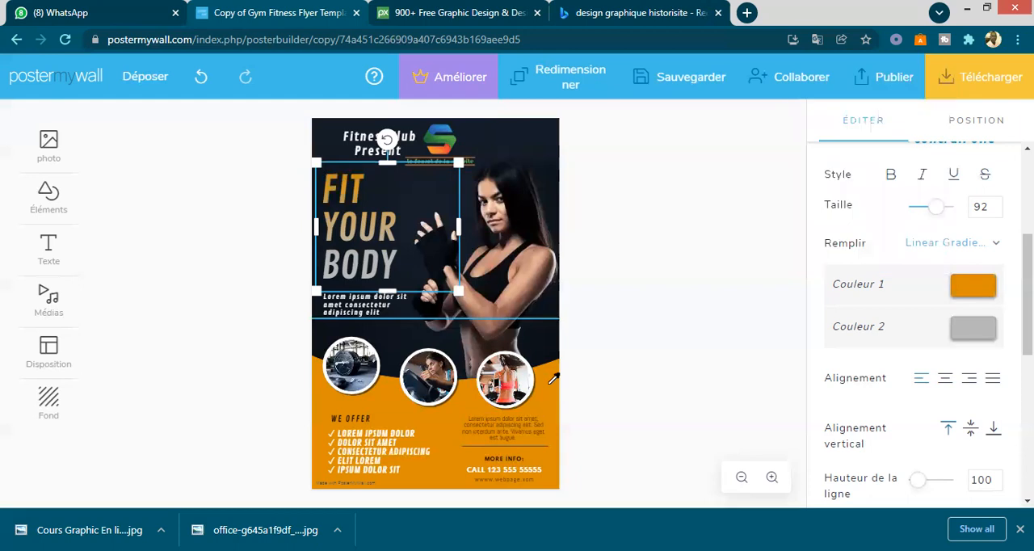
left_click(959, 333)
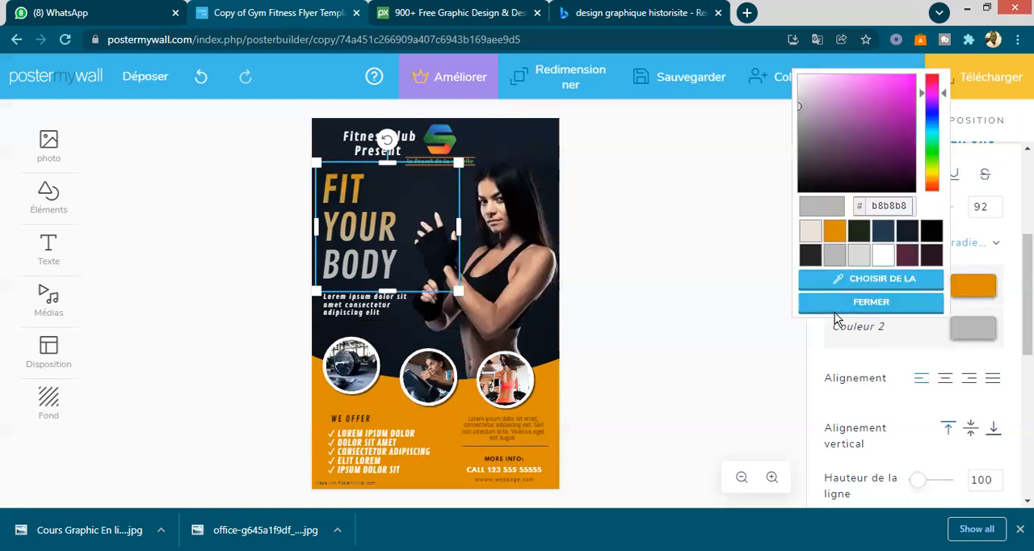
left_click(859, 285)
left_click(529, 139)
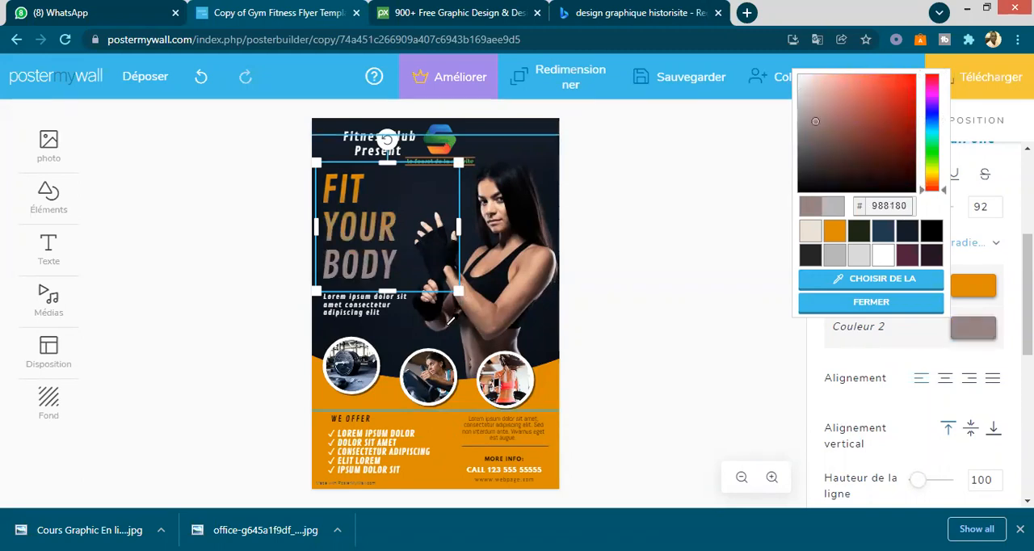
left_click(449, 322)
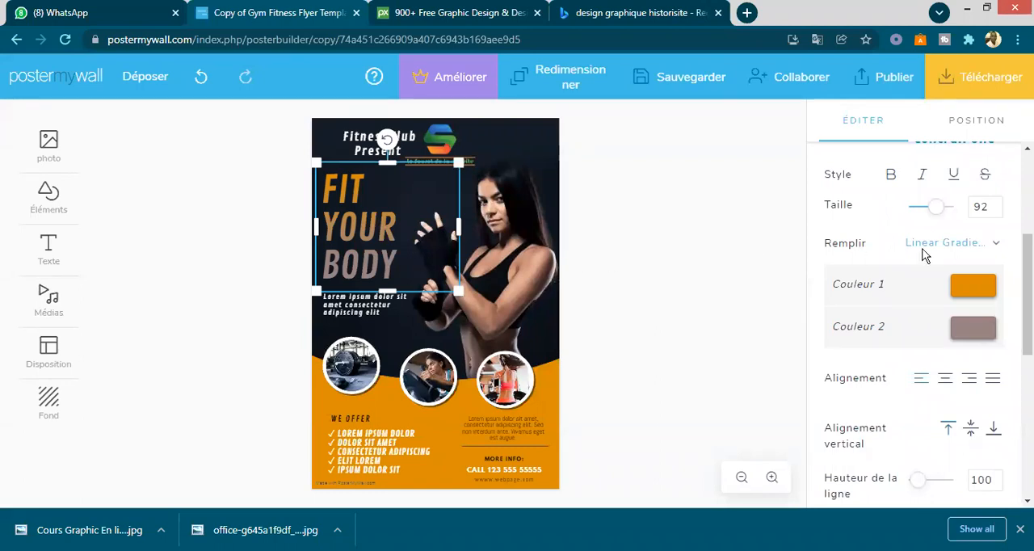
- Change the "FIT YOUR BODY" fill to a solid colour, try the cream eae1d7, and settle on the orange ffa200
left_click(968, 246)
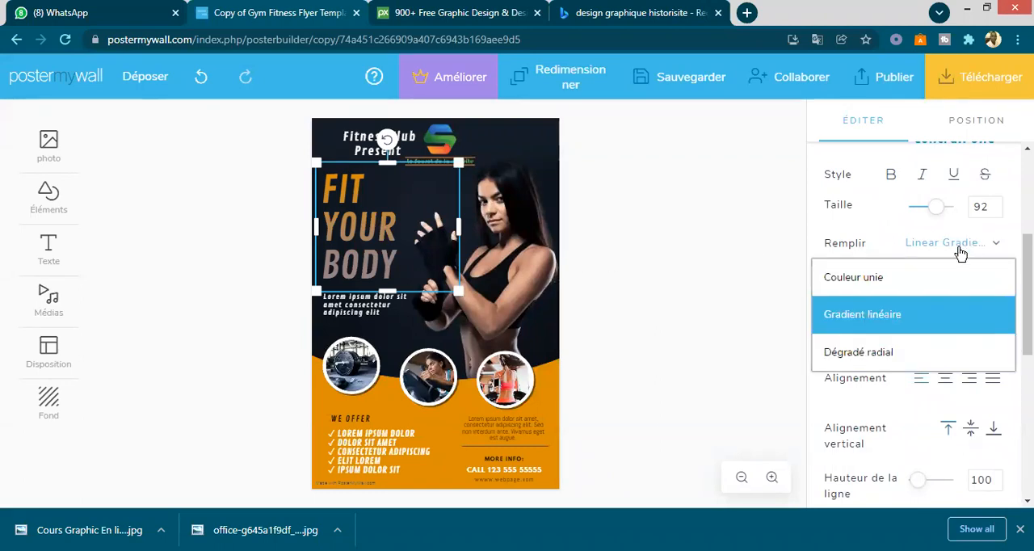
left_click(855, 279)
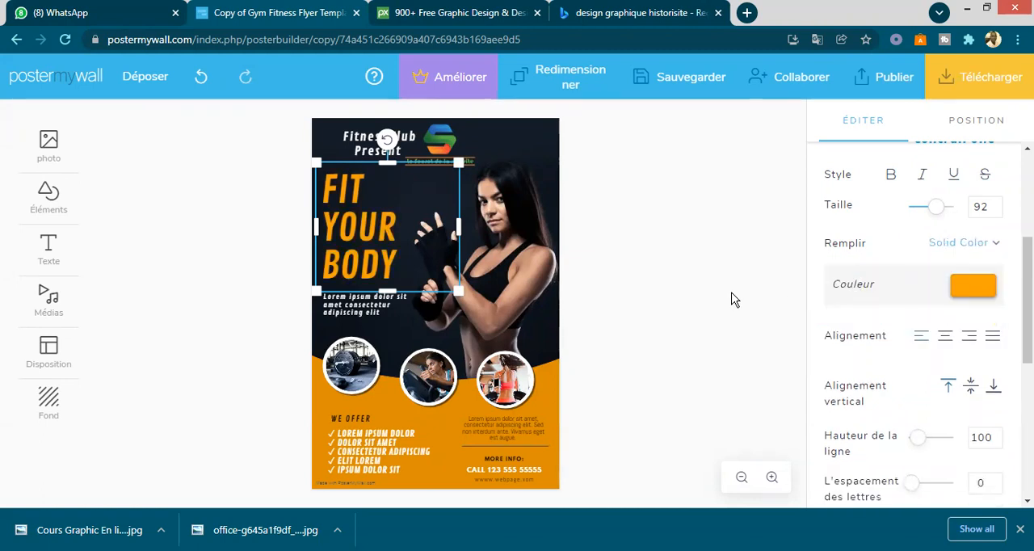
left_click(992, 292)
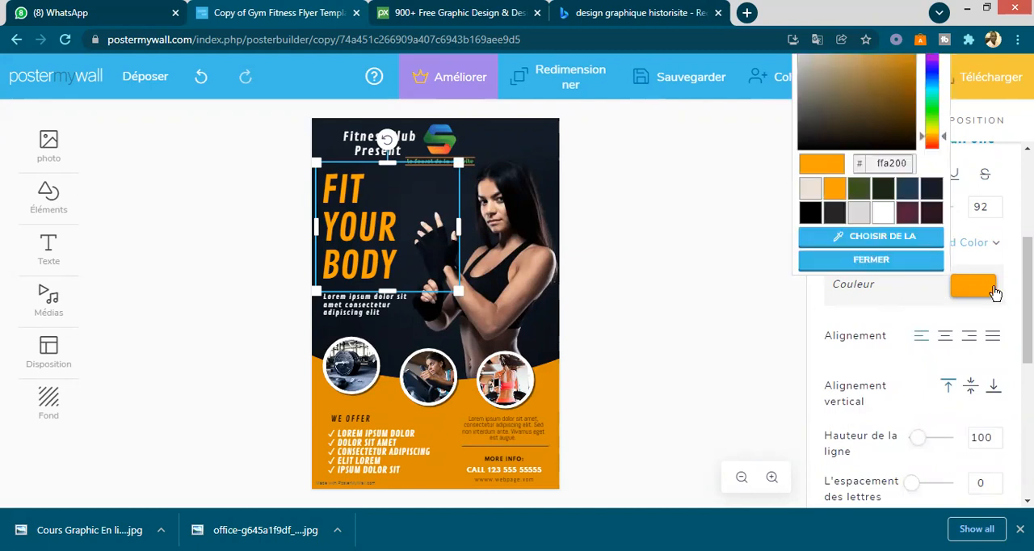
left_click(807, 189)
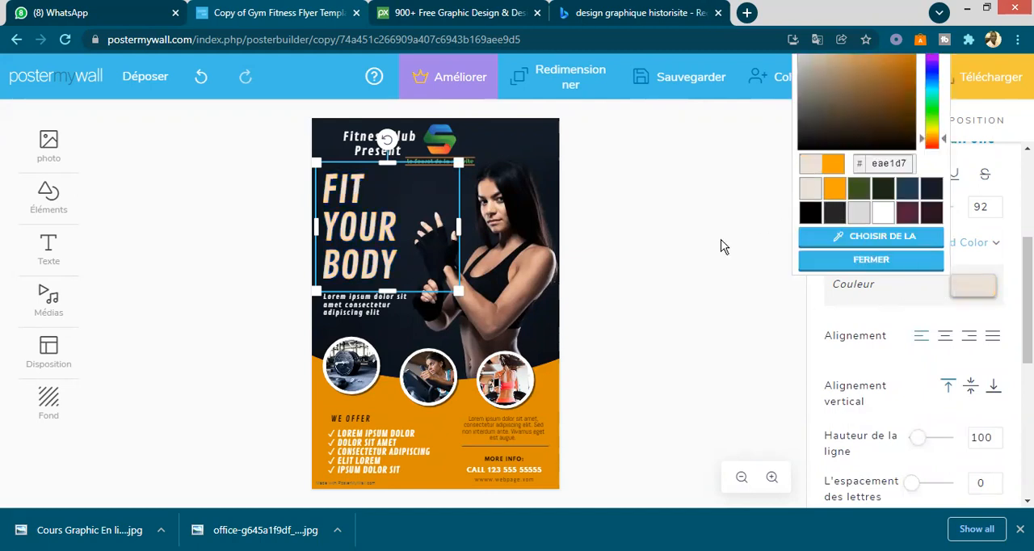
left_click(837, 194)
left_click(653, 295)
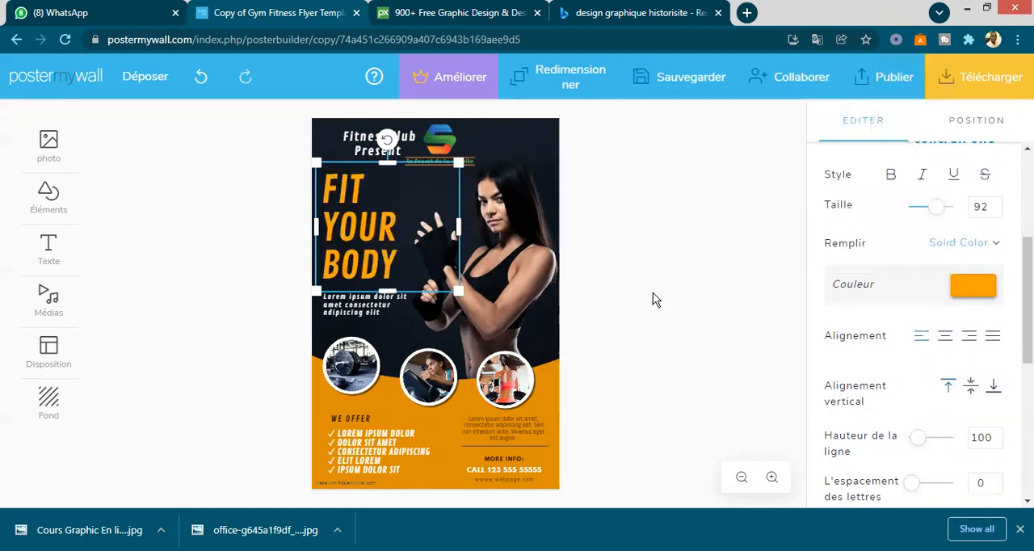
left_click(654, 299)
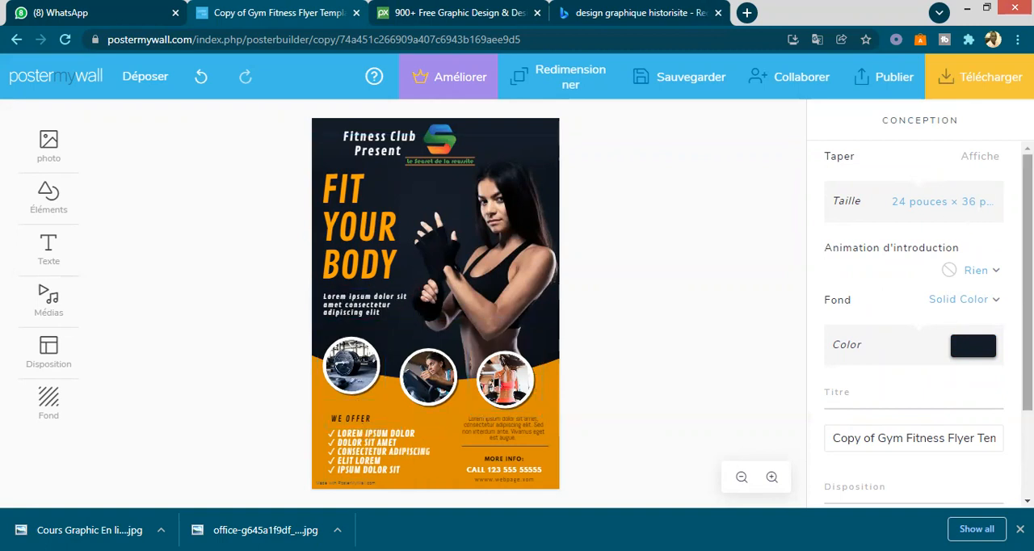
scroll(966, 374, "down", 1)
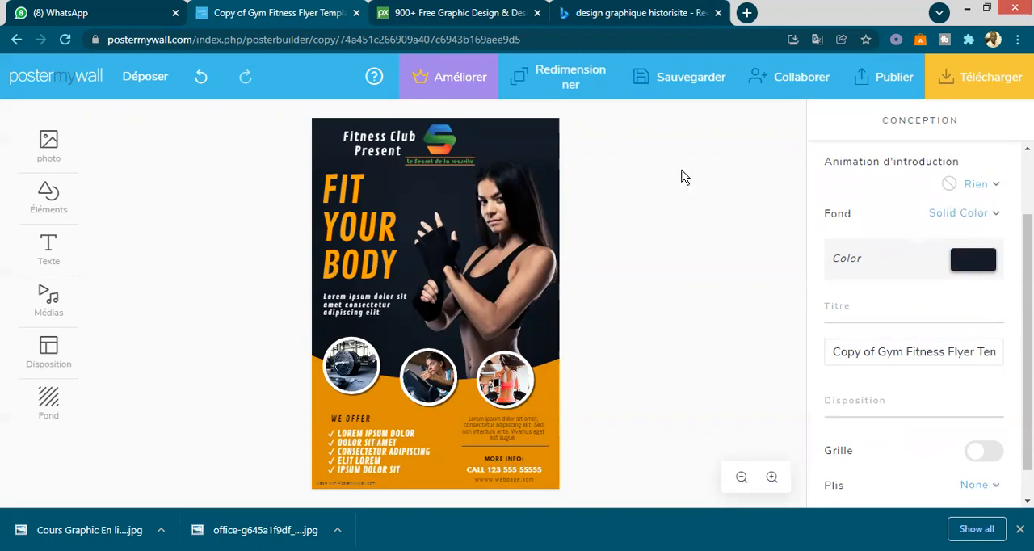
- Try centred and right alignment on the "FIT YOUR BODY" text, then set it to justified
left_click(380, 226)
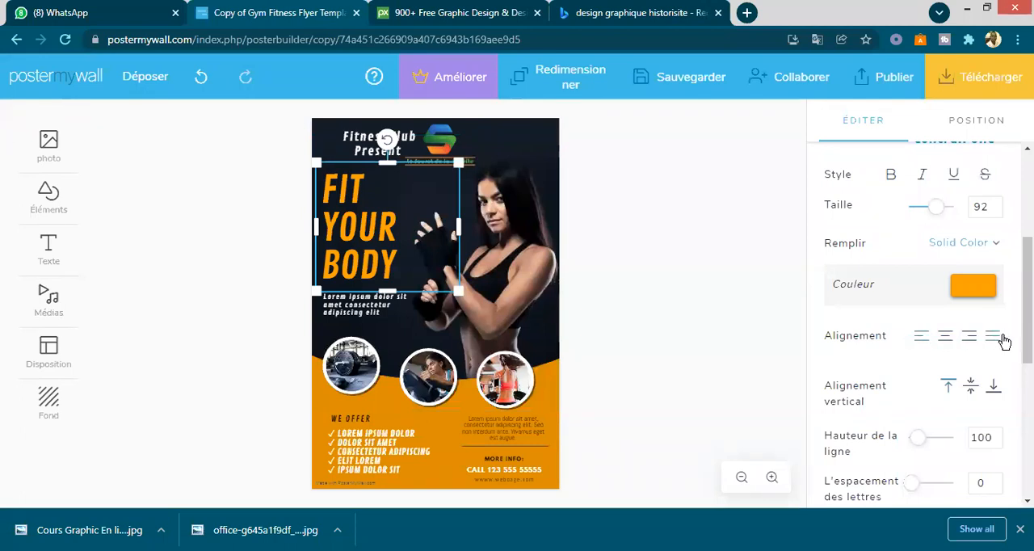
left_click(948, 340)
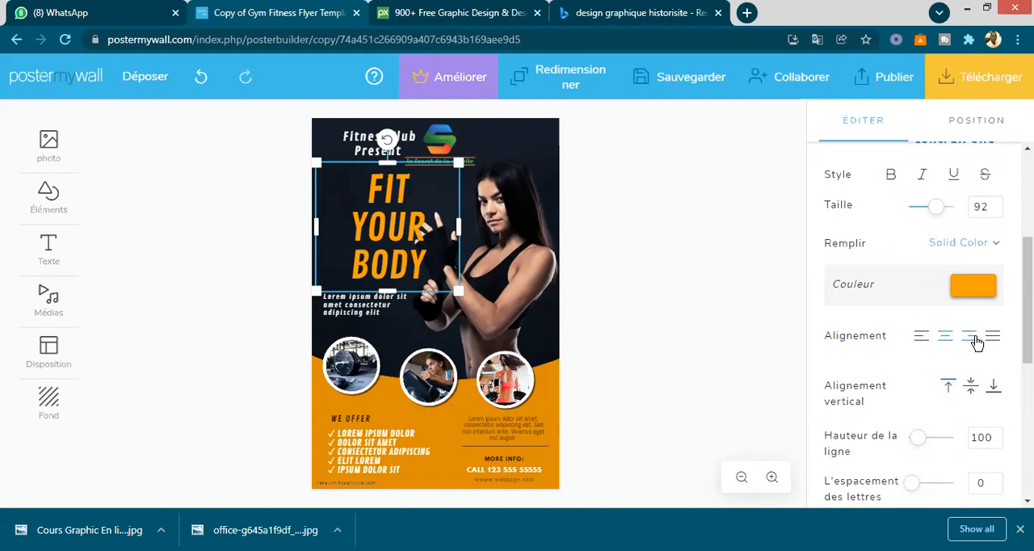
left_click(975, 341)
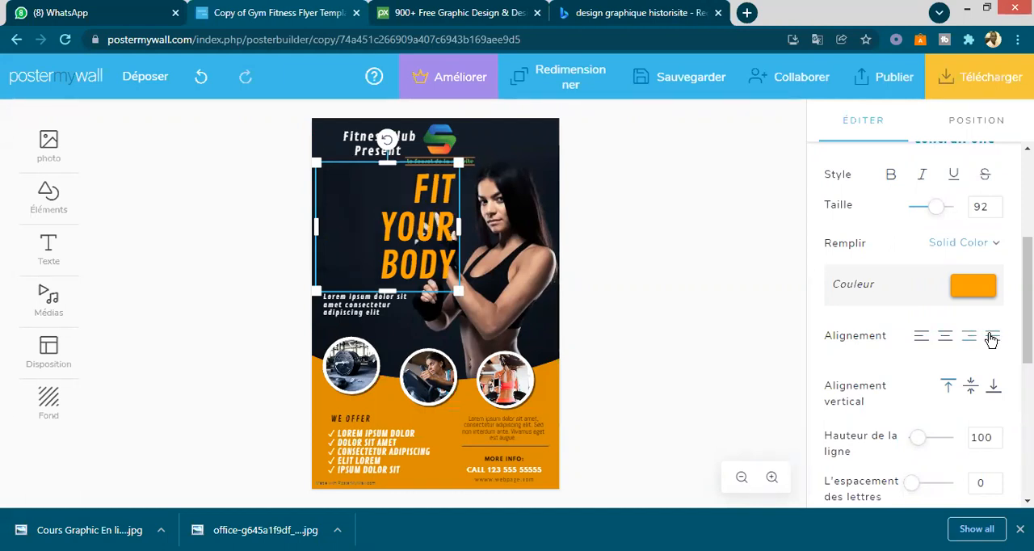
left_click(992, 338)
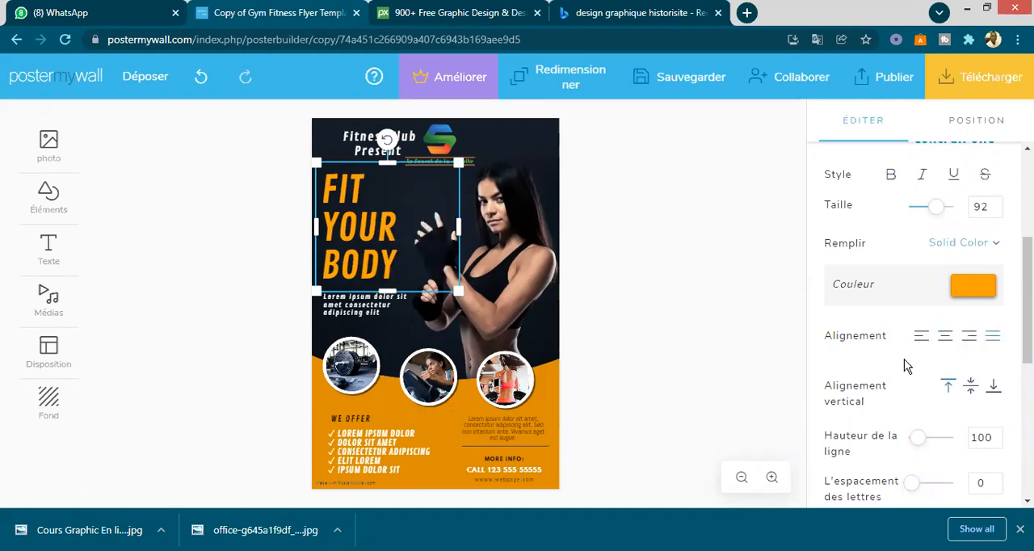
scroll(906, 386, "down", 2)
scroll(906, 370, "up", 2)
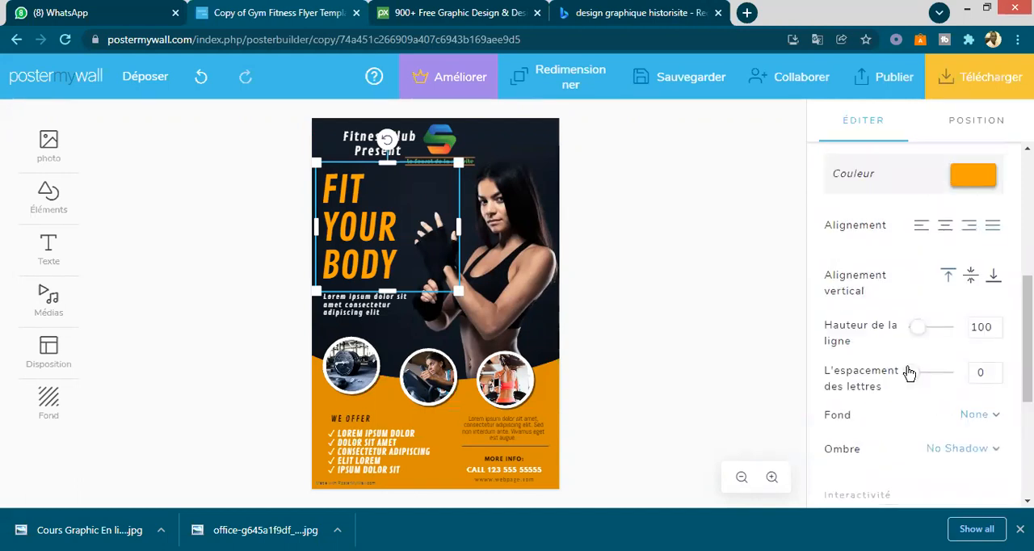
scroll(914, 404, "down", 2)
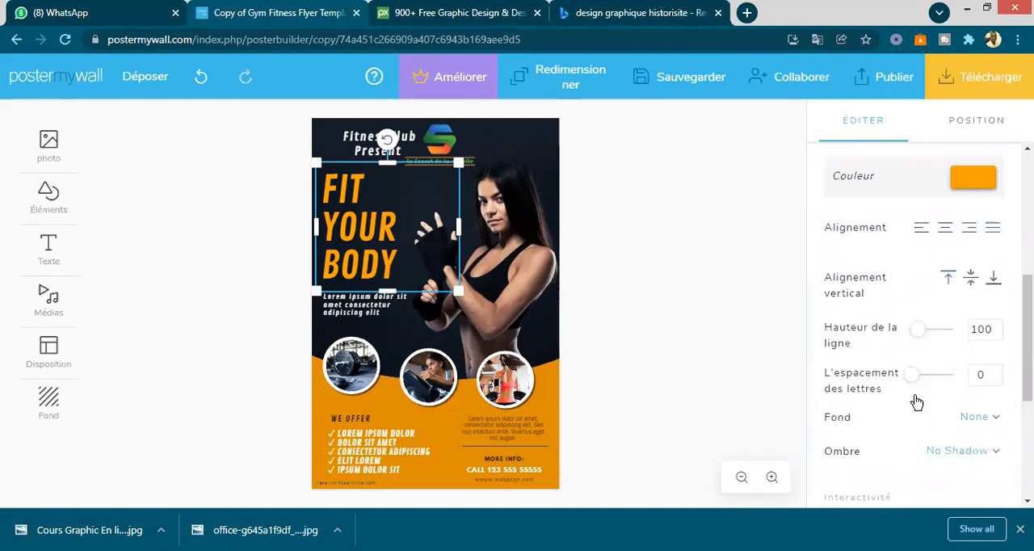
scroll(914, 399, "down", 2)
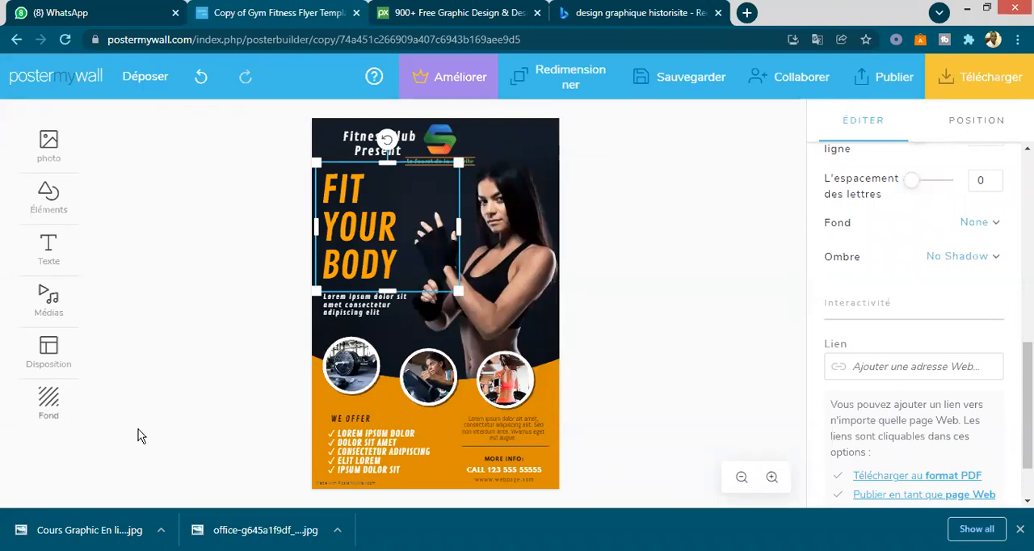
left_click(659, 362)
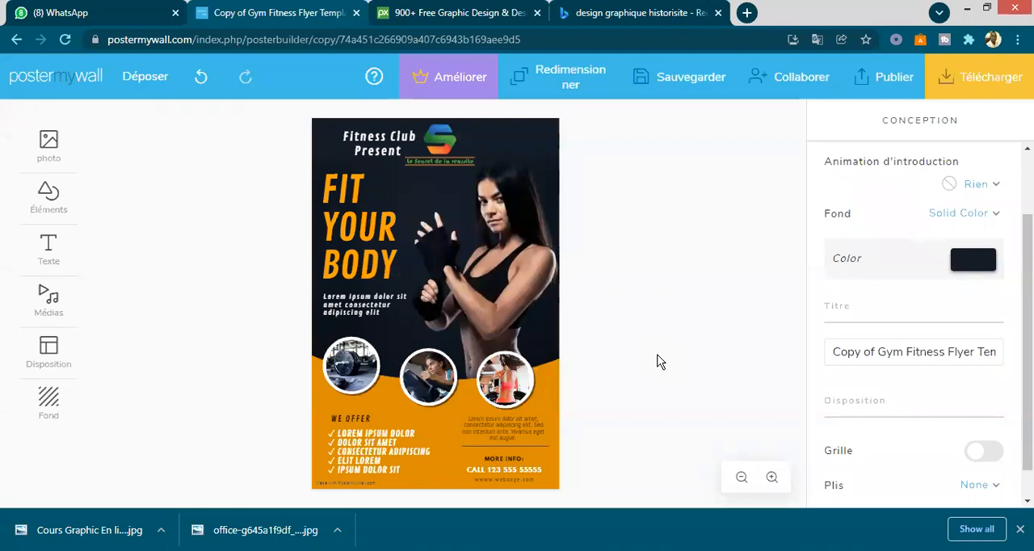
- Replace the poster's rightmost circular photo with the picture of the couple from the uploaded photos
left_click(517, 392)
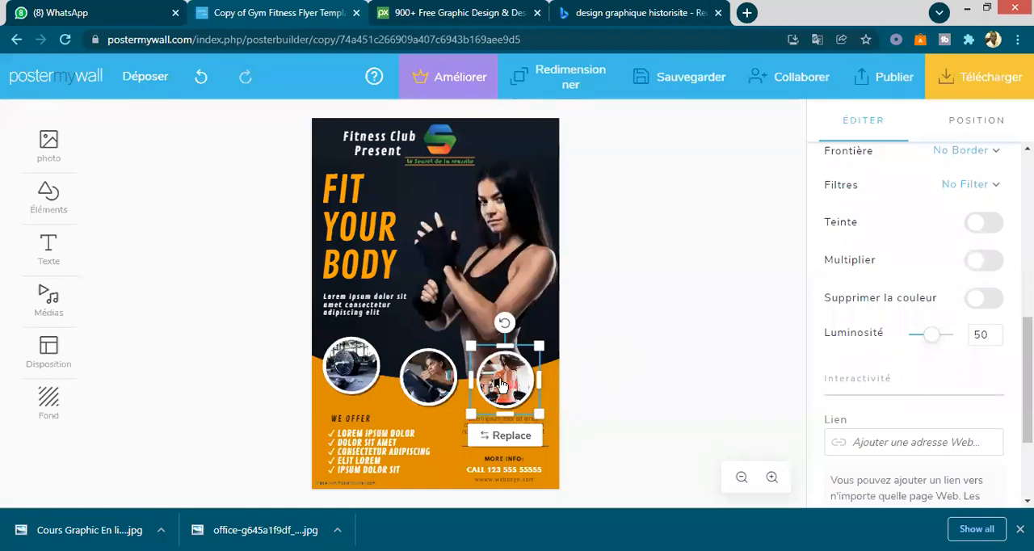
left_click(507, 437)
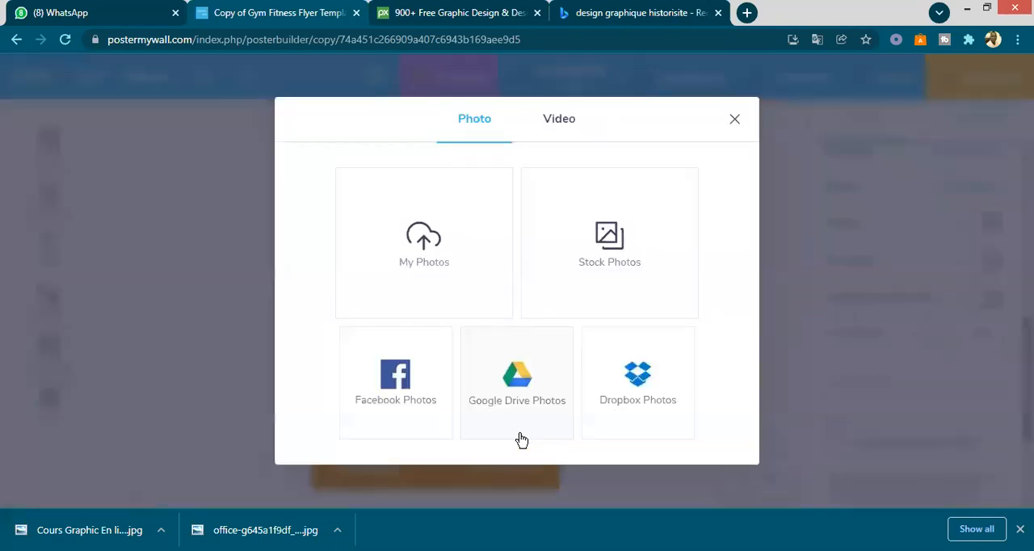
left_click(424, 244)
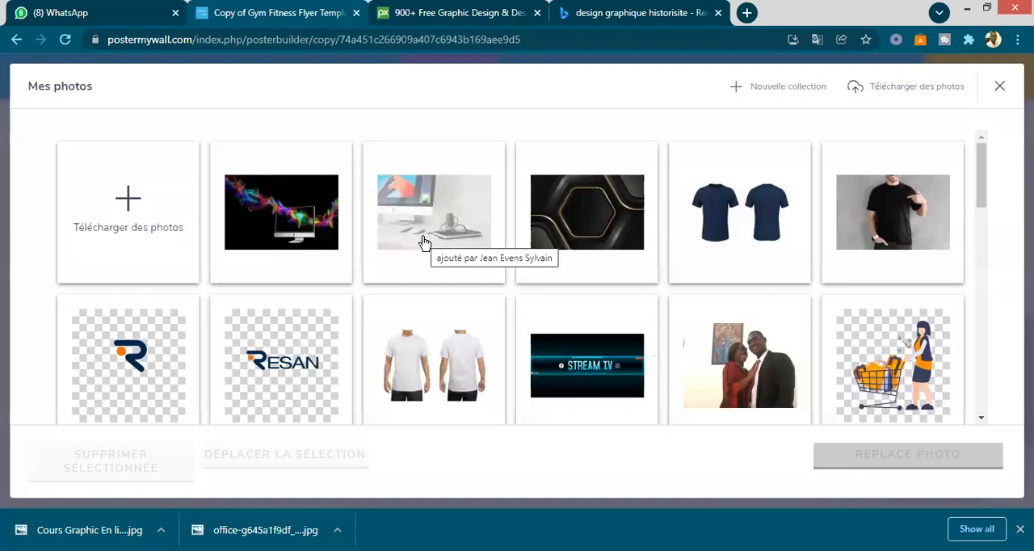
left_click(755, 372)
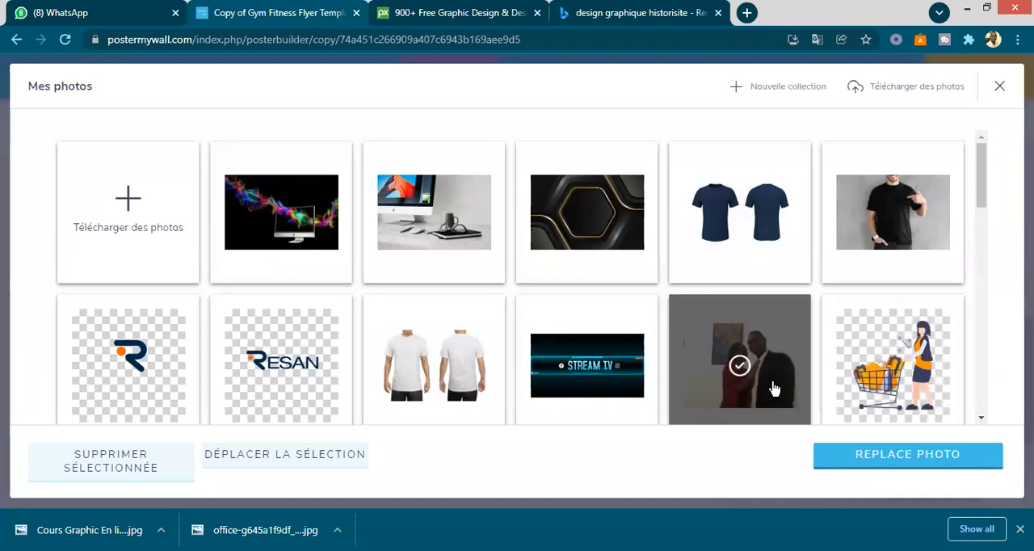
left_click(875, 457)
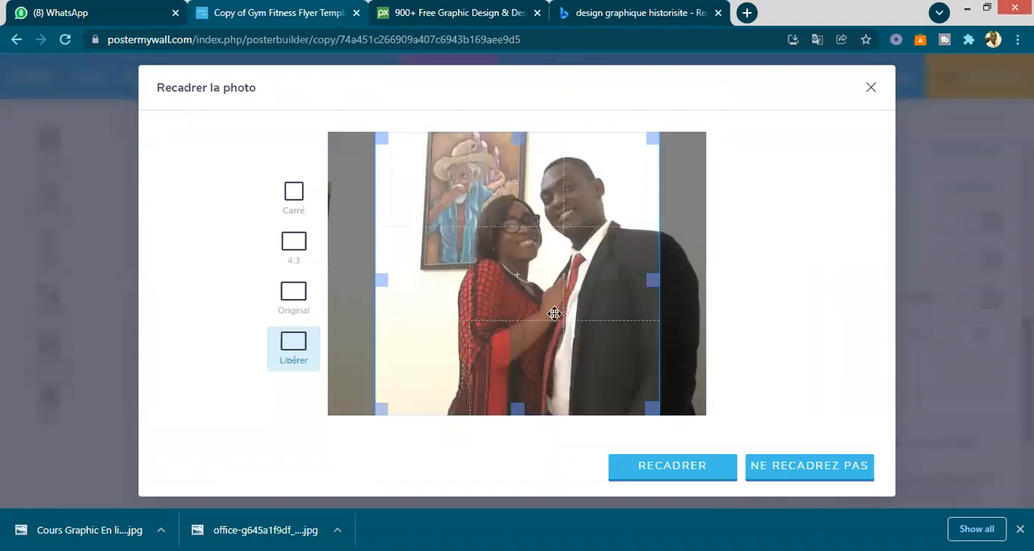
- Shift the crop frame to the photo's right edge so both people fit, and apply the crop
left_click_drag(566, 311, 574, 311)
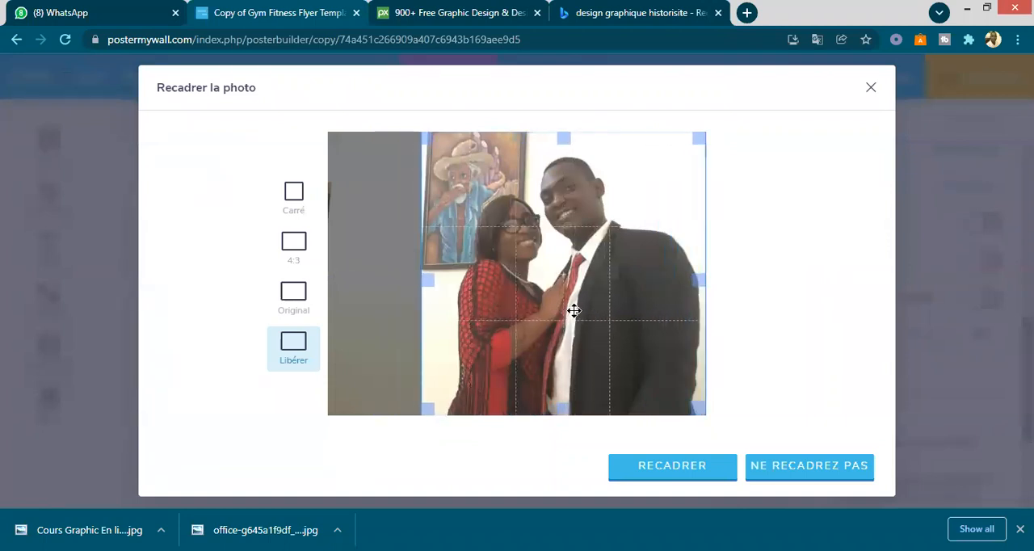
left_click(702, 468)
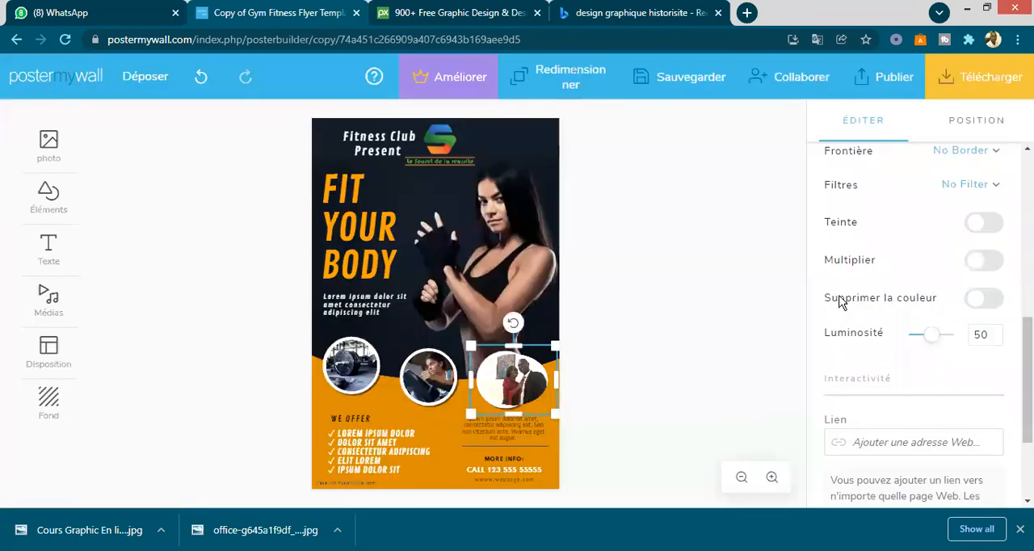
left_click(699, 325)
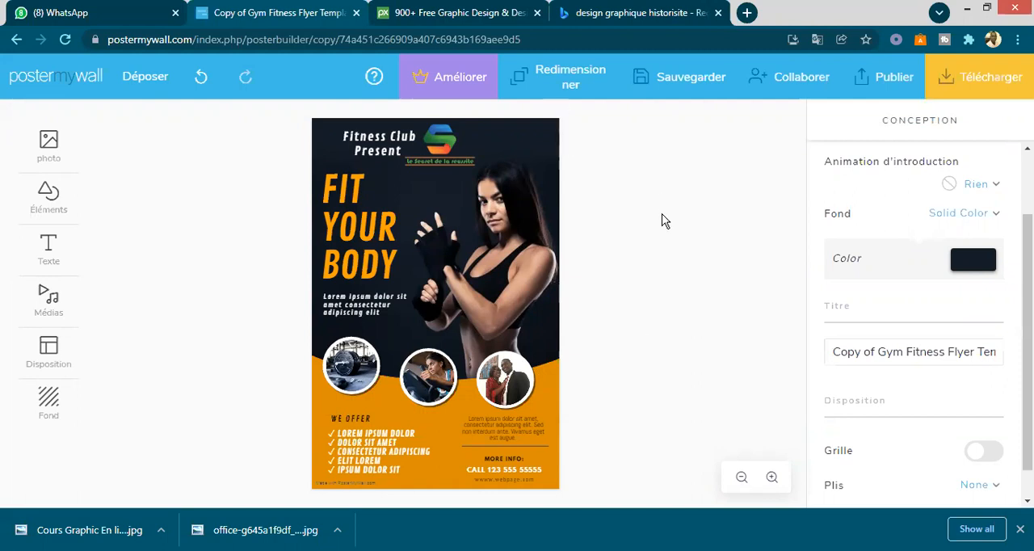
left_click(548, 157)
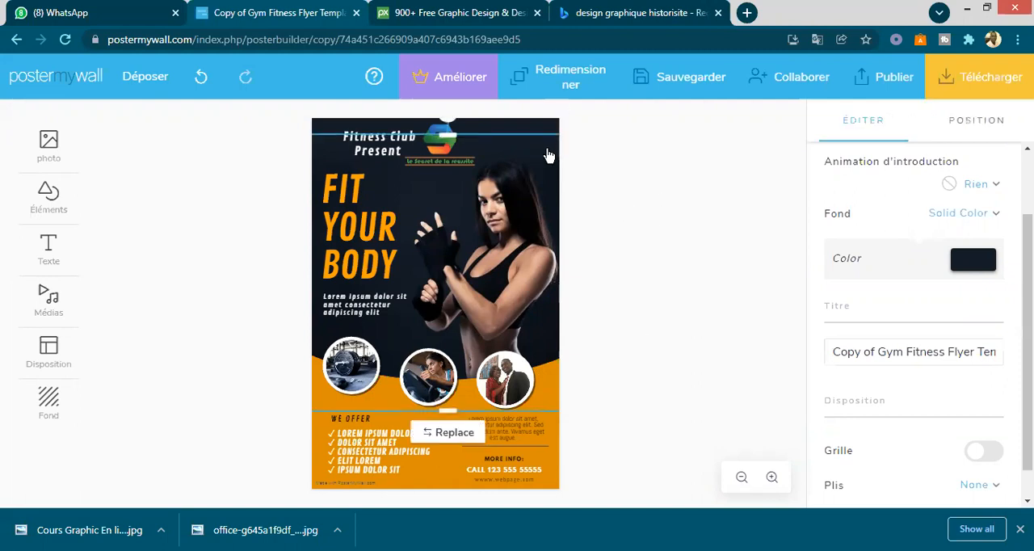
left_click(506, 122)
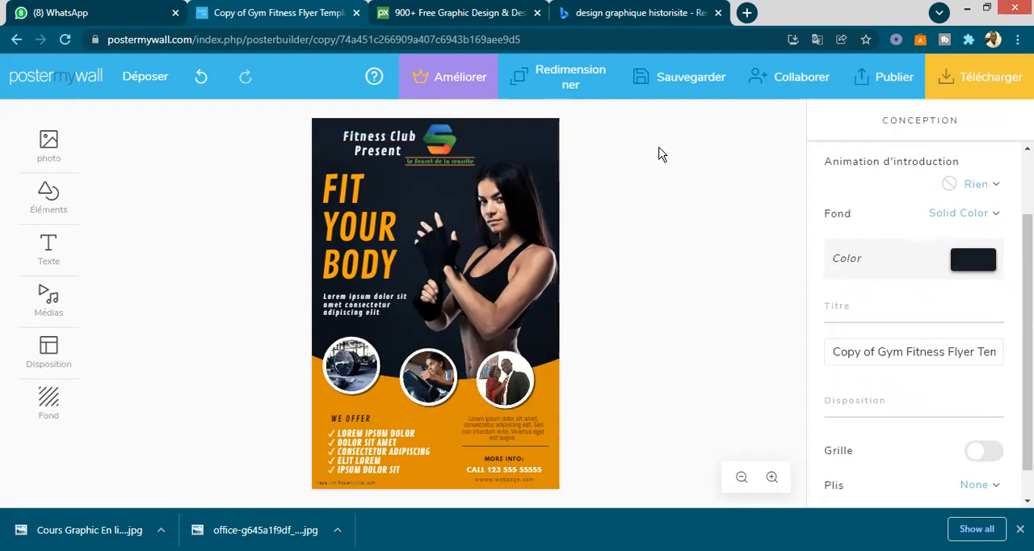
left_click(538, 152)
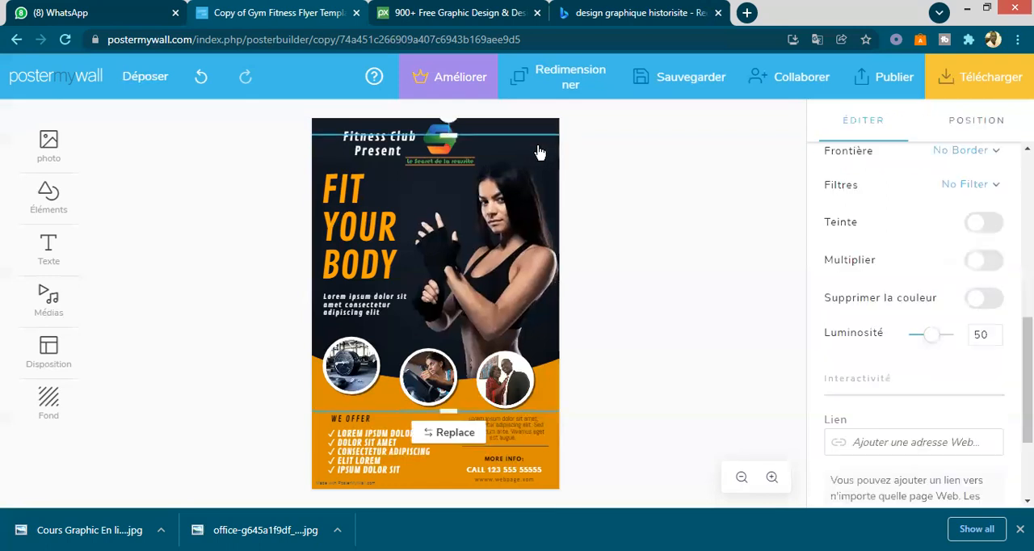
key("Escape")
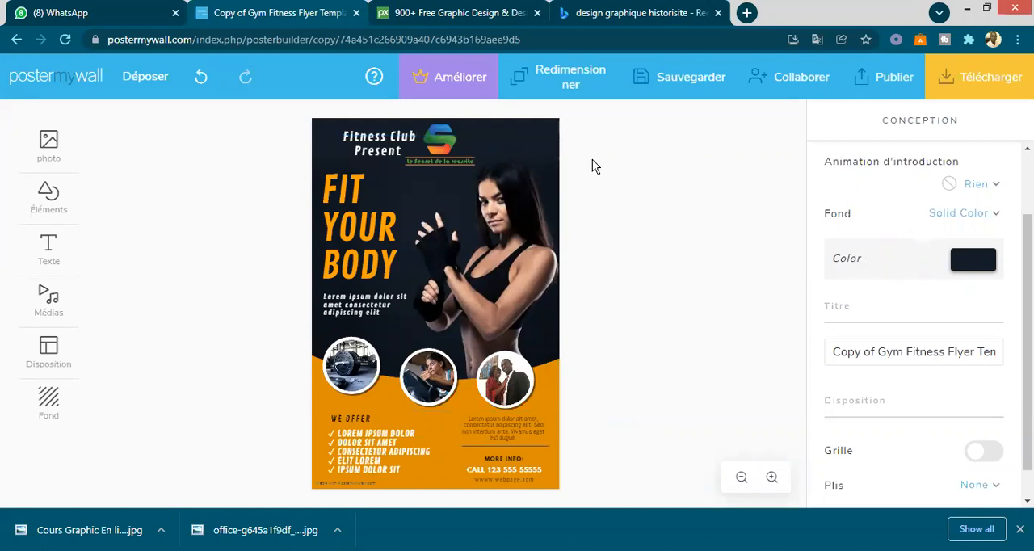
- Try orange and white ffffff as the poster's background colour, then set it to the orange ffa200
left_click(984, 263)
left_click(836, 165)
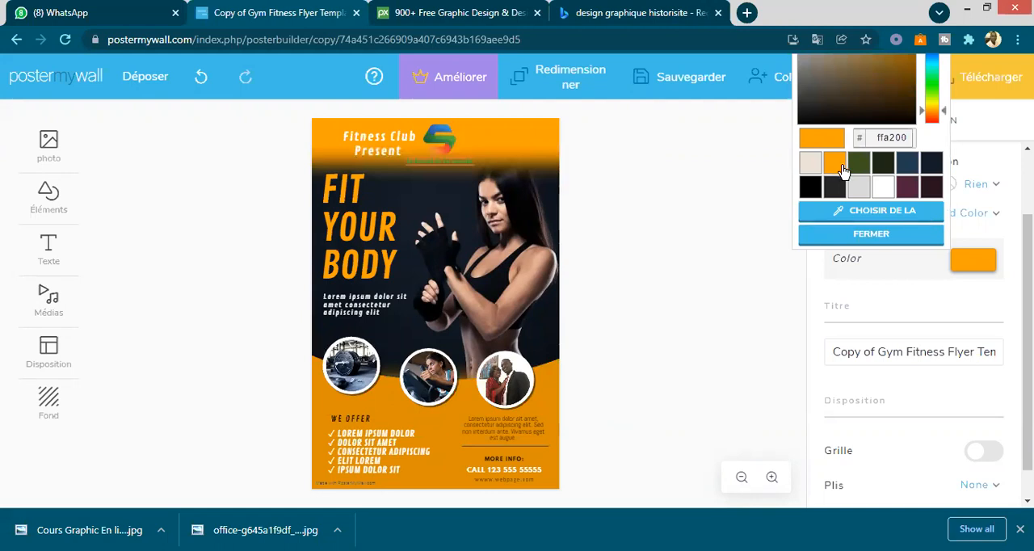
left_click(885, 191)
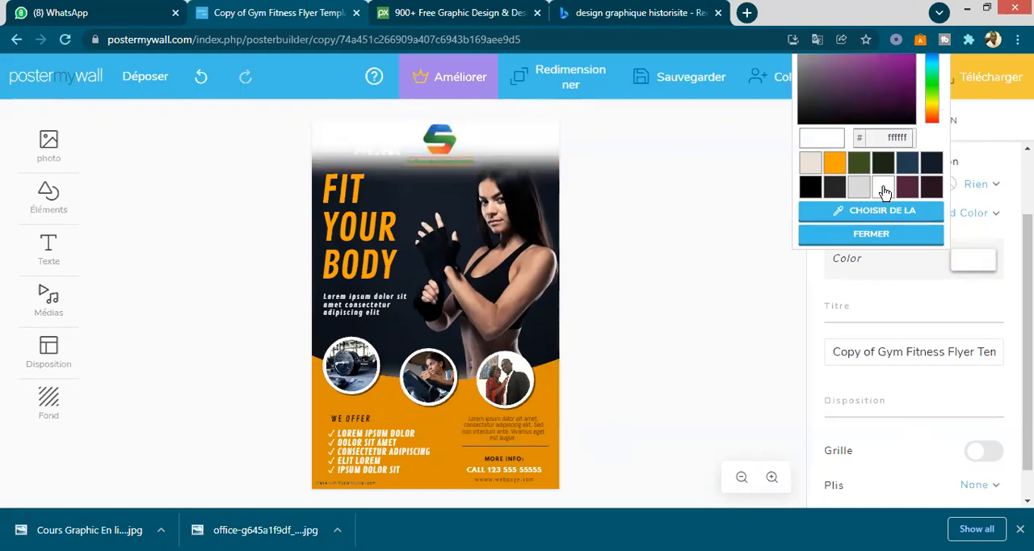
left_click(834, 165)
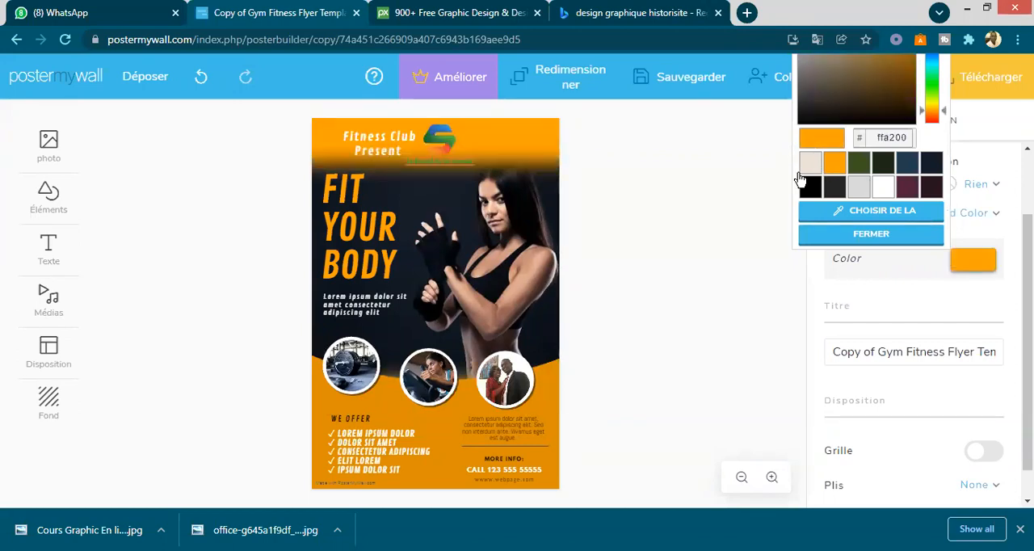
left_click(685, 243)
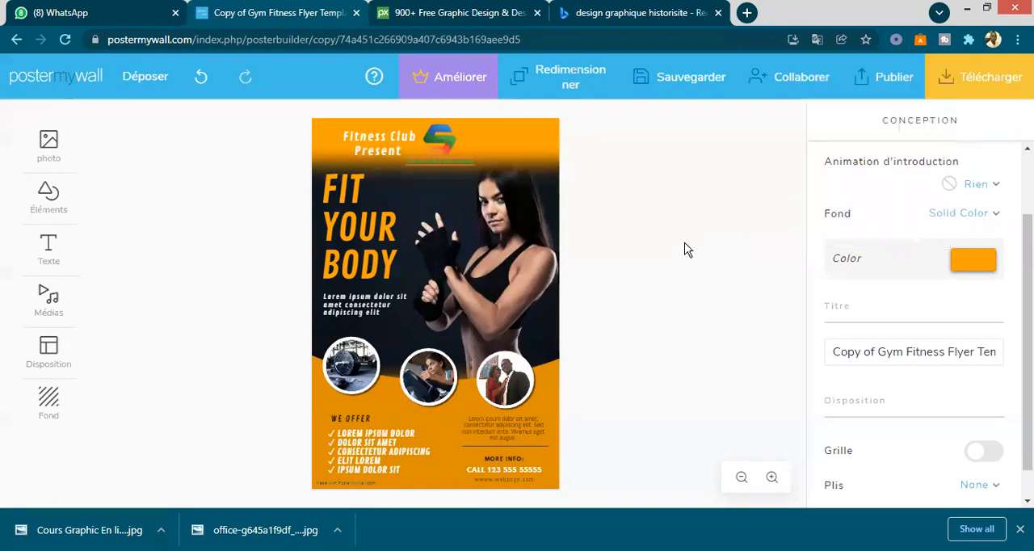
- Move the "FIT YOUR BODY" title to the right, toward the middle of the poster
left_click(390, 188)
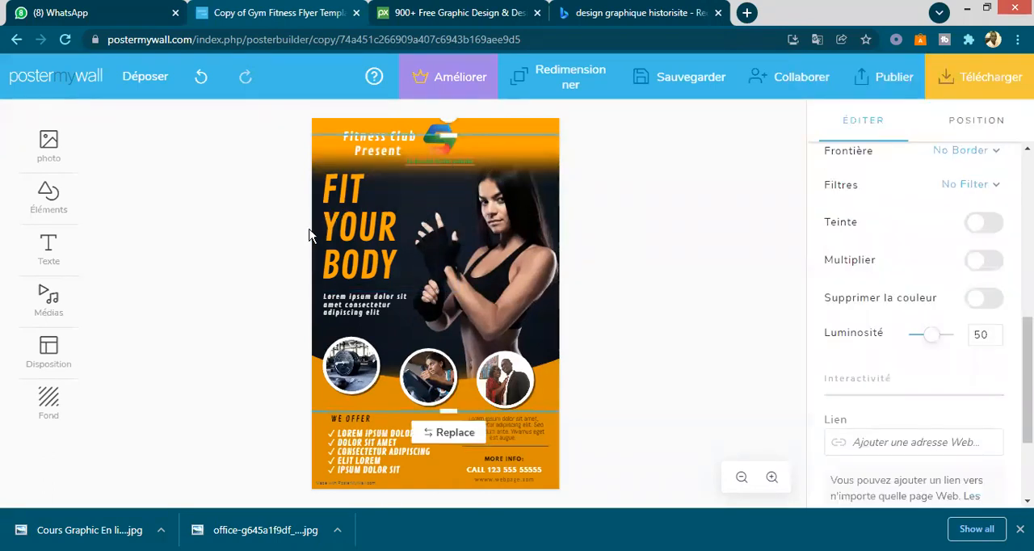
left_click_drag(368, 229, 326, 244)
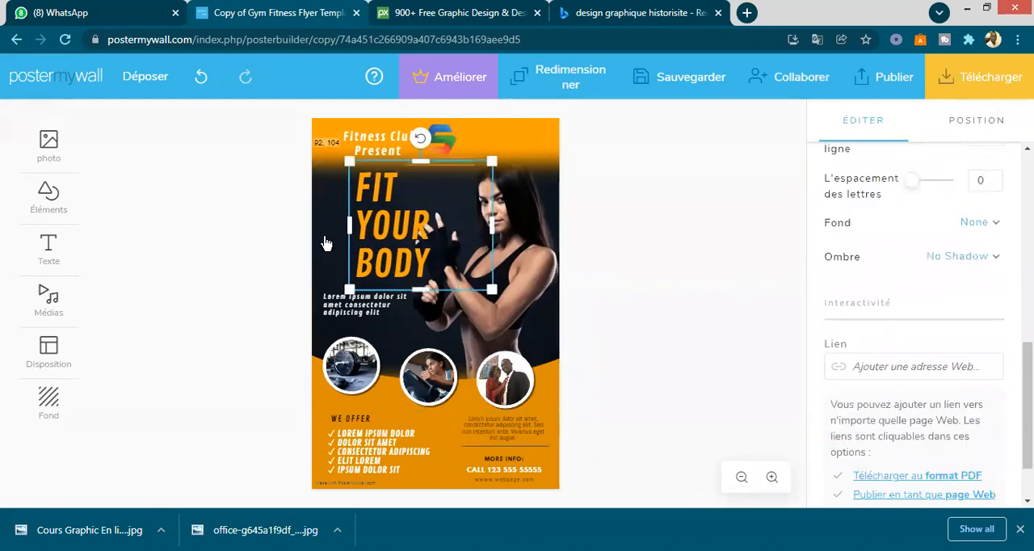
- Shift the large photo of the woman slightly up and to the left on the poster
left_click(324, 246)
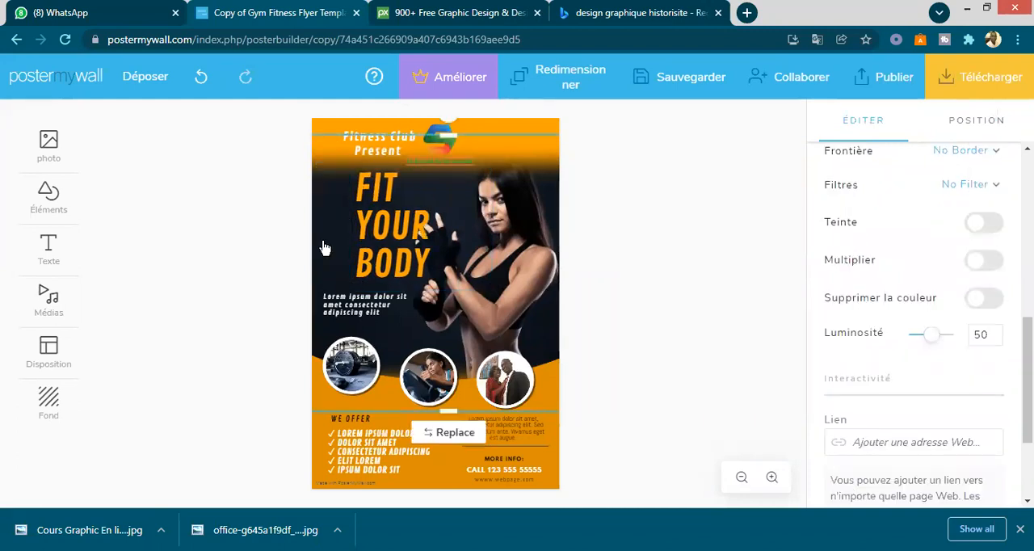
scroll(838, 258, "up", 2)
scroll(914, 323, "up", 3)
scroll(913, 324, "down", 2)
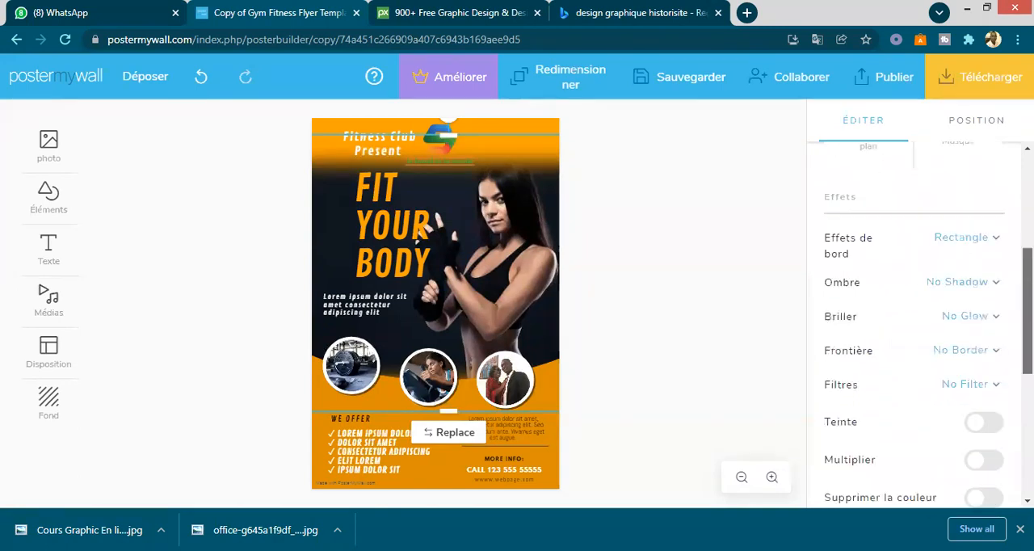
scroll(913, 324, "down", 3)
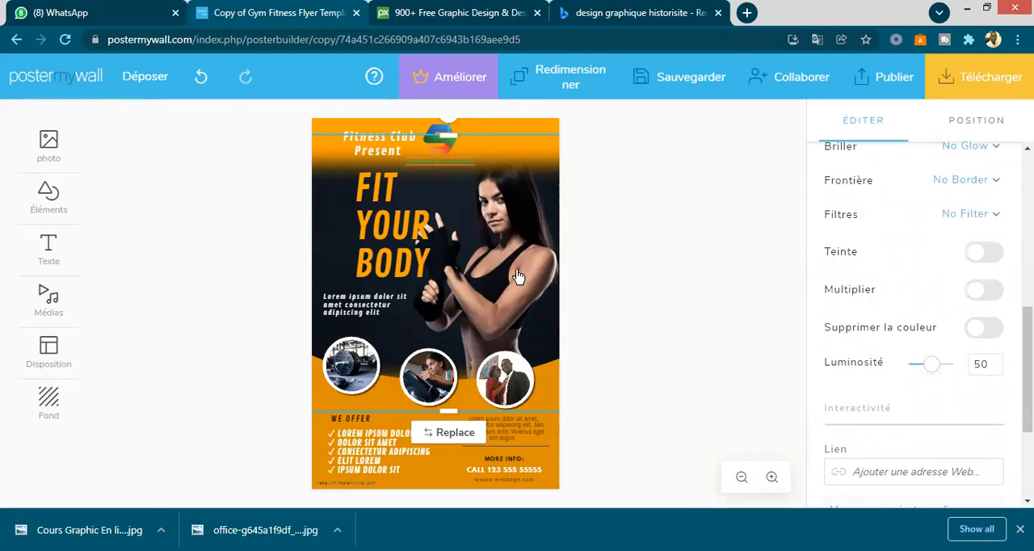
mouse_move(518, 278)
left_mouse_down()
mouse_move(483, 338)
mouse_move(483, 374)
mouse_move(503, 229)
mouse_move(509, 260)
left_mouse_up()
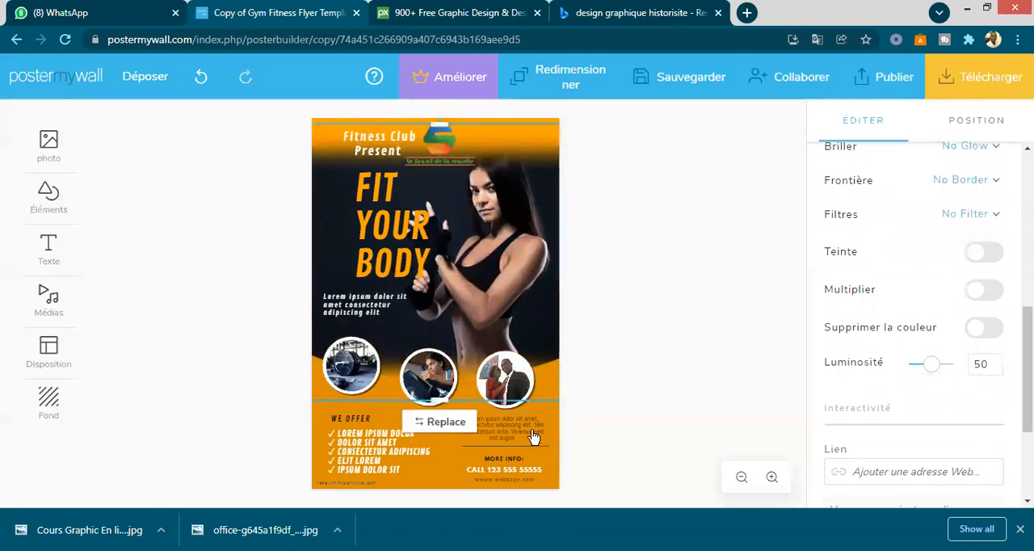
- Try purple a200ff, dark grey 252525 and white ffffff as the bottom shape's tint, then set it to orange ffa200
left_click(323, 404)
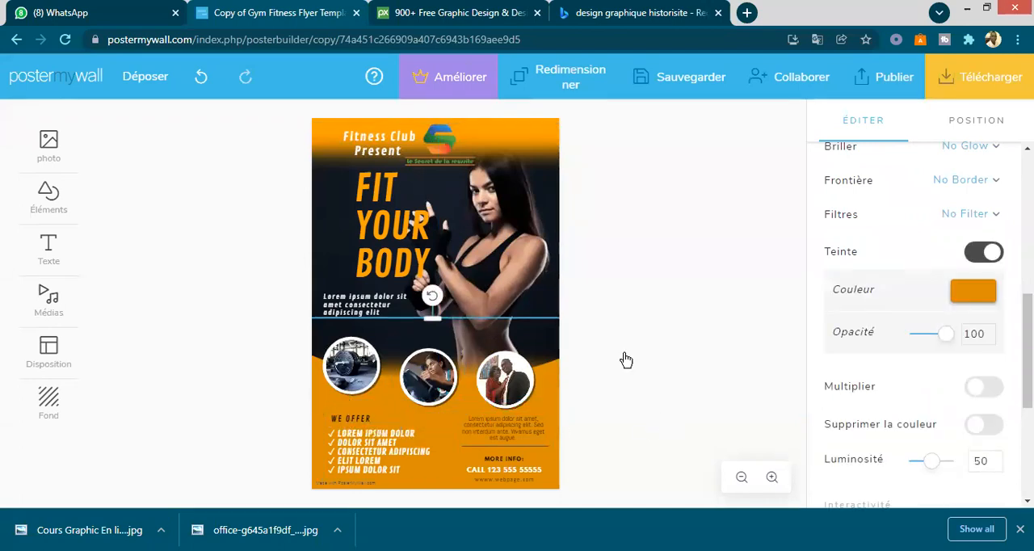
left_click(973, 293)
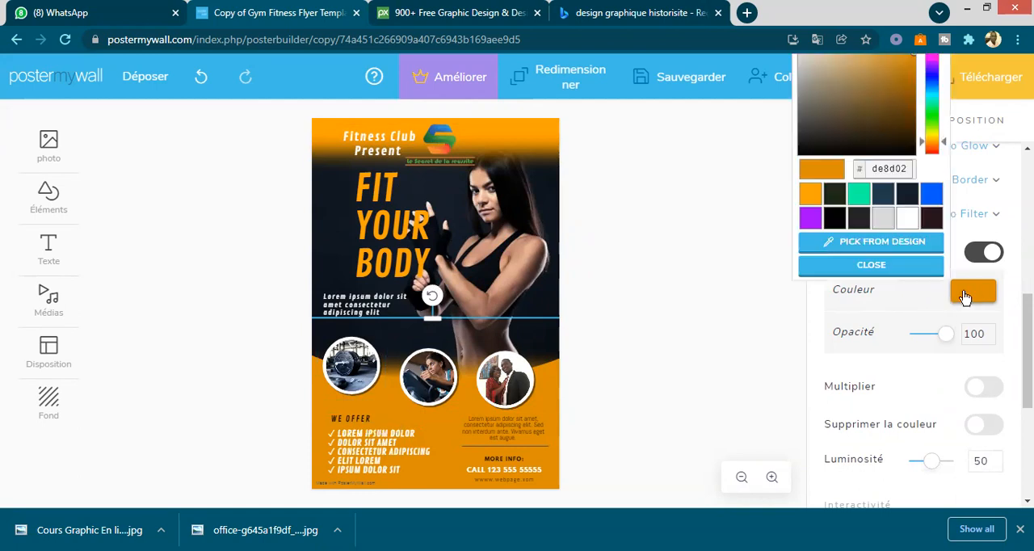
left_click(810, 218)
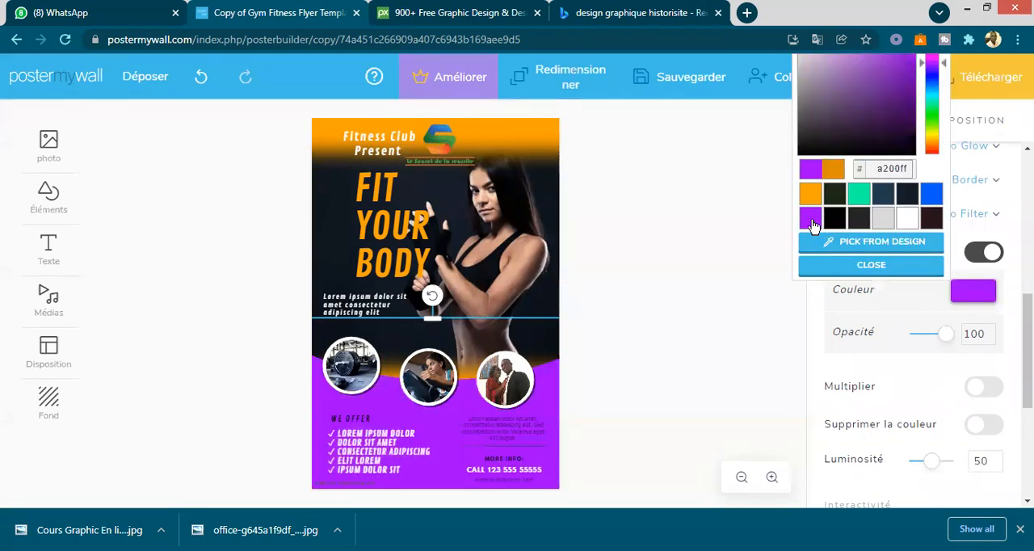
left_click(859, 218)
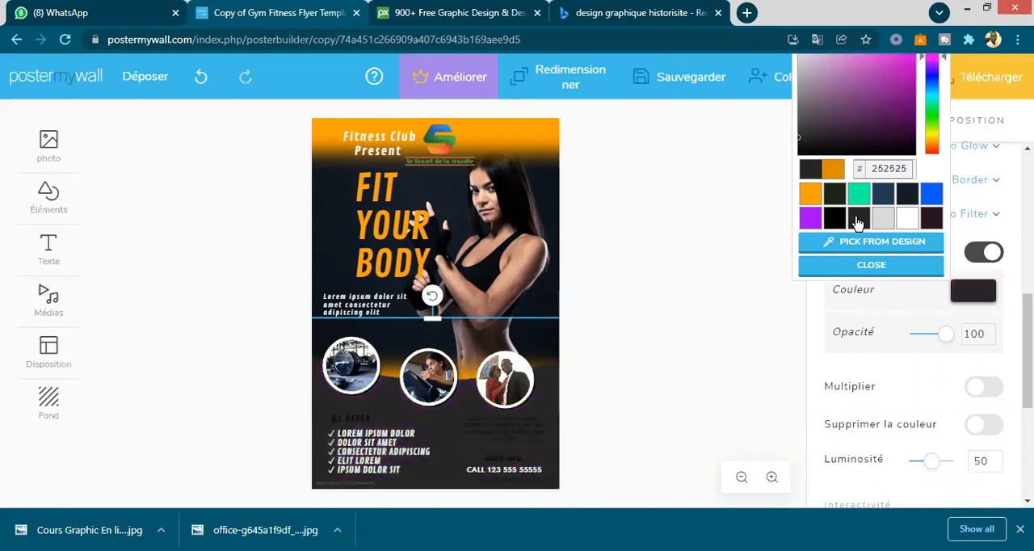
left_click(911, 218)
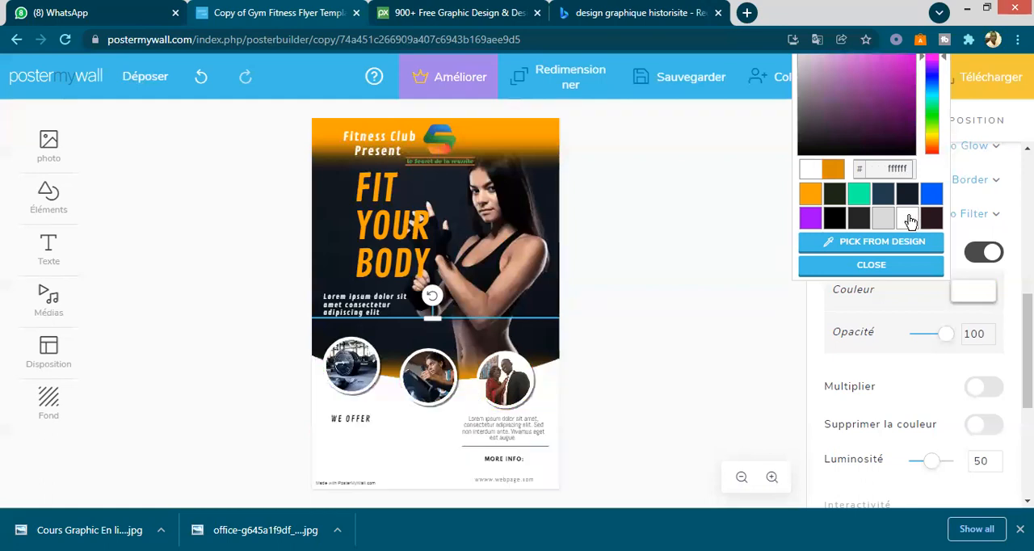
left_click(861, 220)
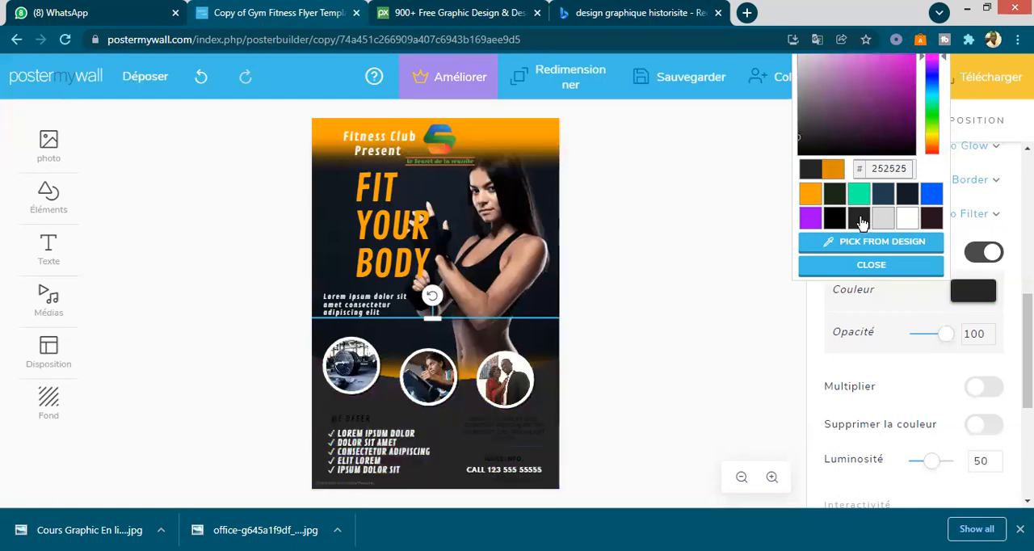
left_click(811, 194)
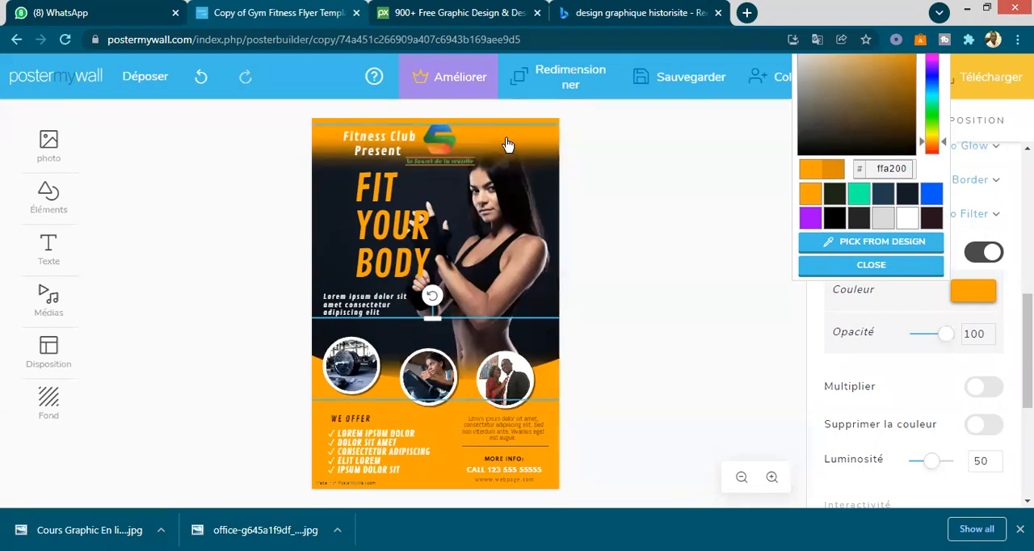
left_click(646, 164)
left_click(651, 165)
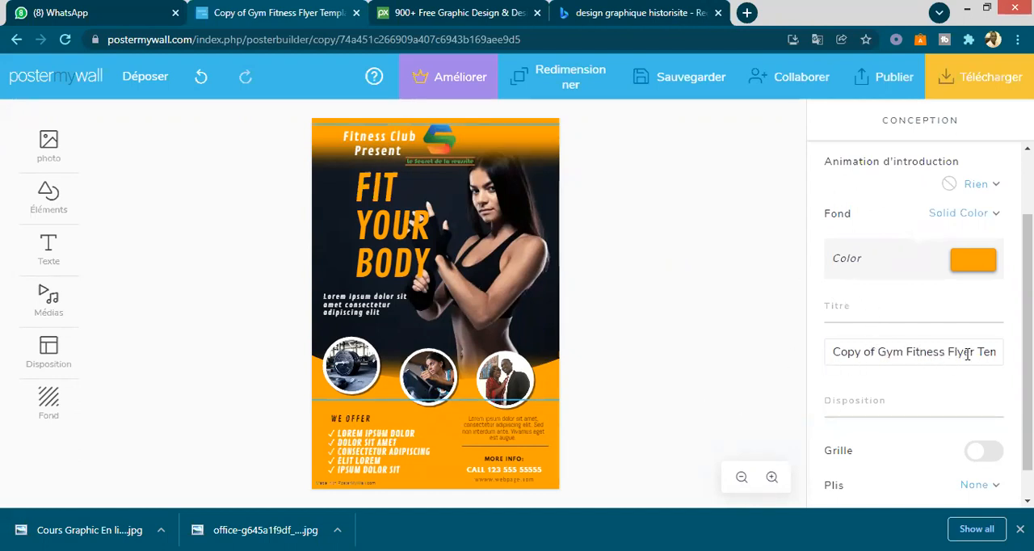
- Reposition the "FIT YOUR BODY" title near the poster's left edge, aligned with the small lorem ipsum text below it
key("ctrl+z")
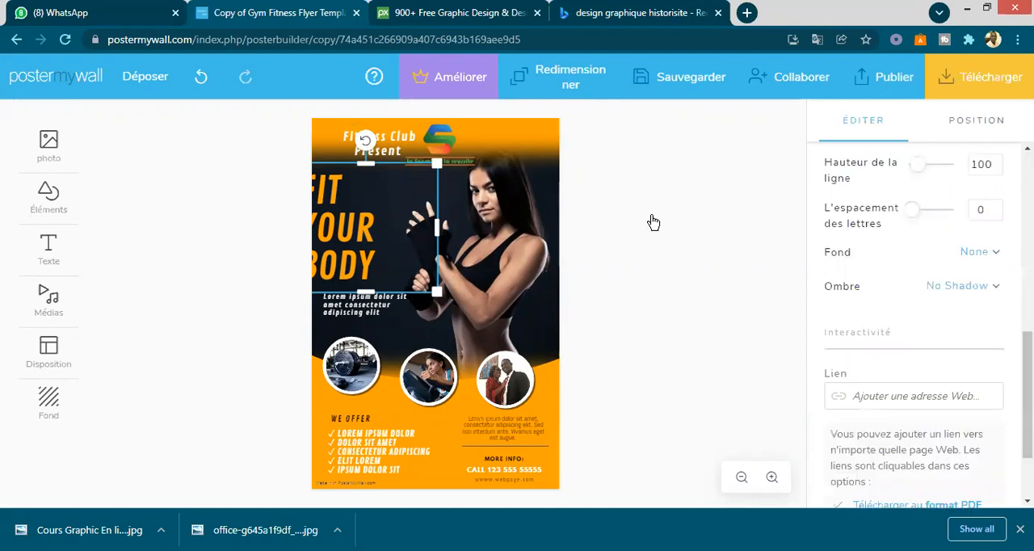
left_click_drag(346, 257, 374, 244)
left_click(636, 242)
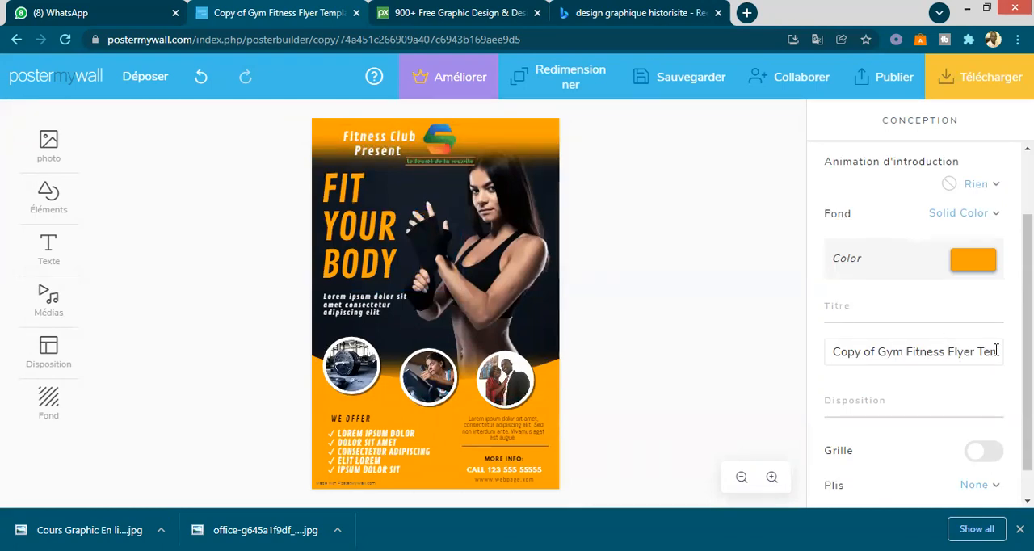
- Replace the design's title with "Flyers Fitness"
key("BackSpace")
key("BackSpace")
key("BackSpace")
key("BackSpace")
key("BackSpace")
key("BackSpace")
key("BackSpace")
key("BackSpace")
key("BackSpace")
key("BackSpace")
key("BackSpace")
key("BackSpace")
key("BackSpace")
key("BackSpace")
key("BackSpace")
key("BackSpace")
key("BackSpace")
key("BackSpace")
key("BackSpace")
key("BackSpace")
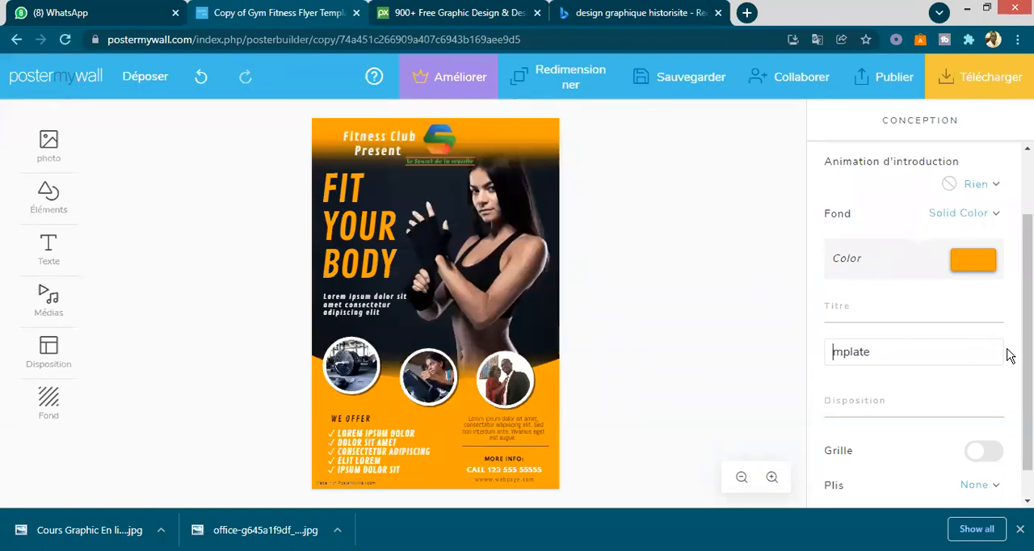
key("Right")
key("Right")
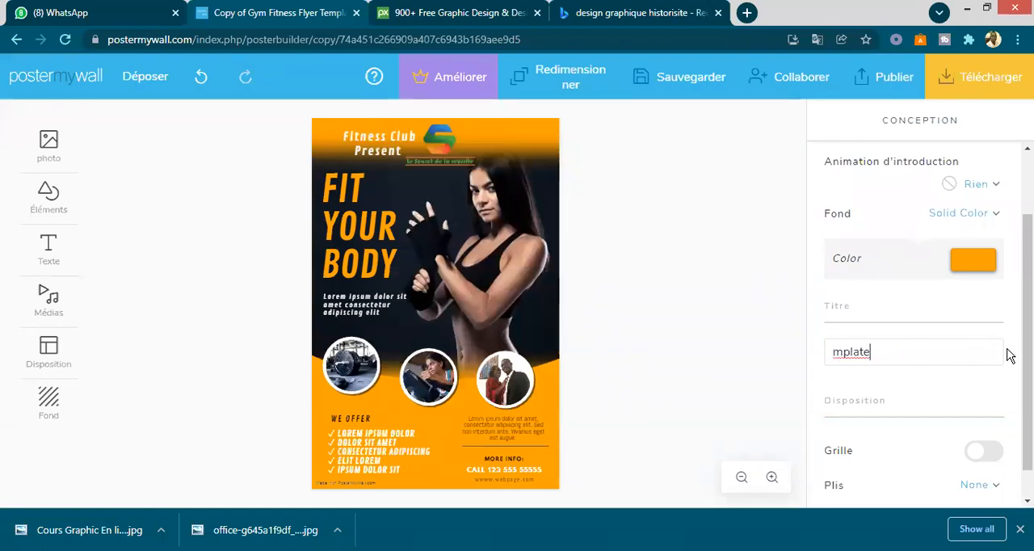
key("BackSpace")
key("BackSpace")
key("BackSpace")
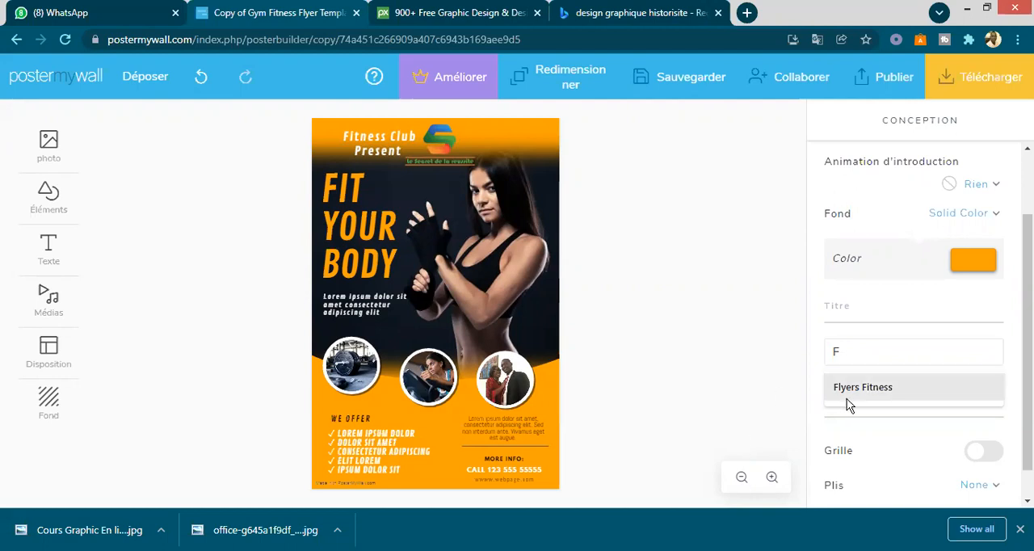
left_click(855, 390)
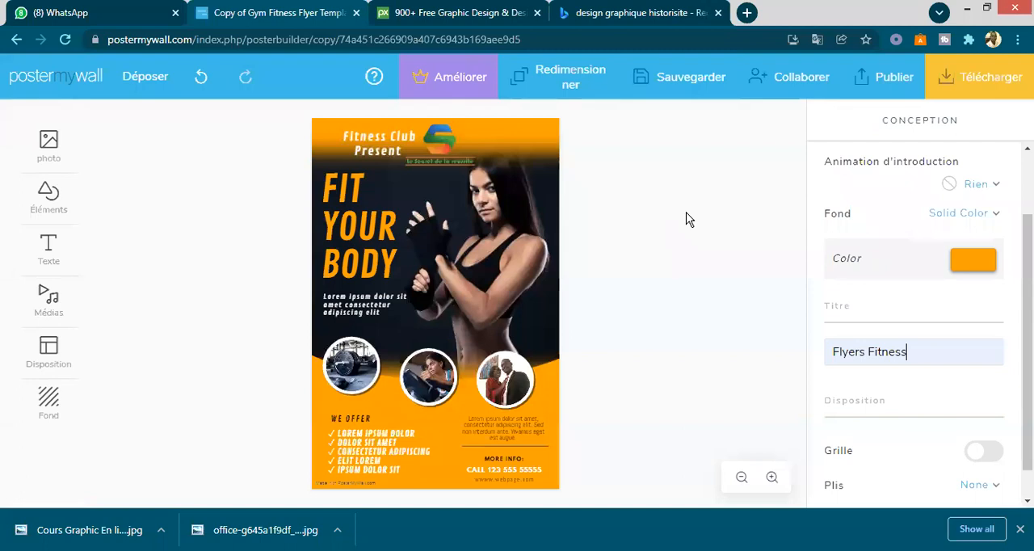
- Save the design, download it as the free basic image (Image de base), and return to the editor
left_click(684, 84)
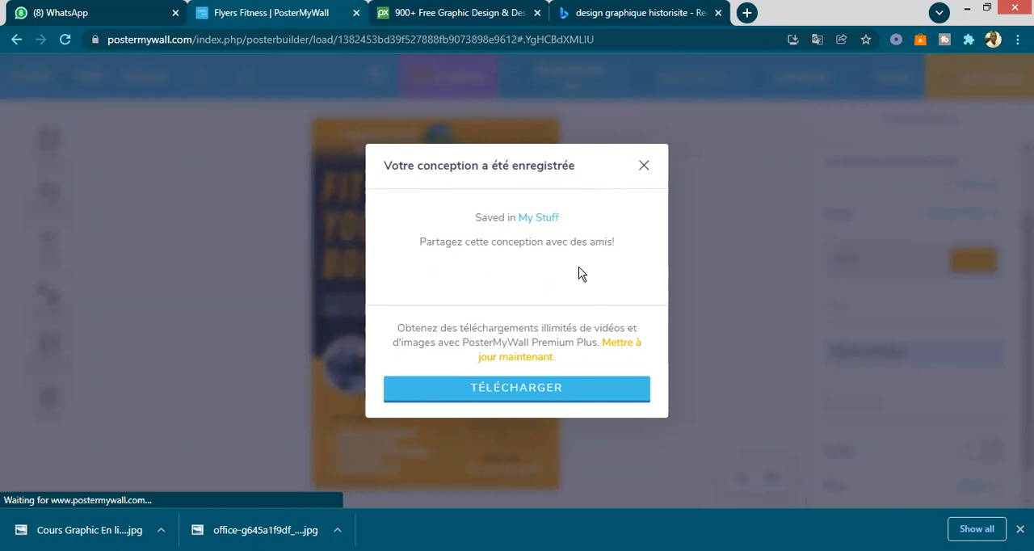
left_click(544, 392)
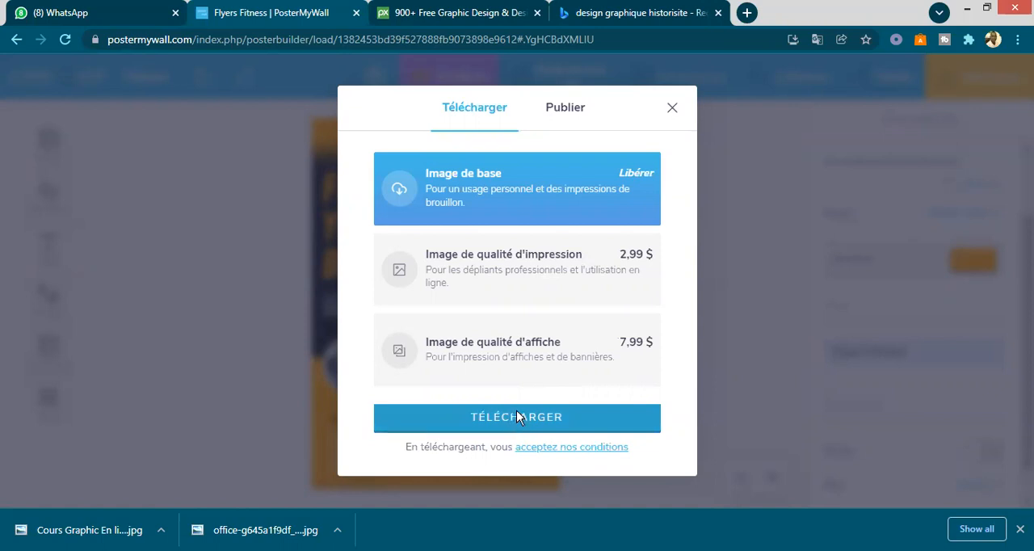
left_click(517, 418)
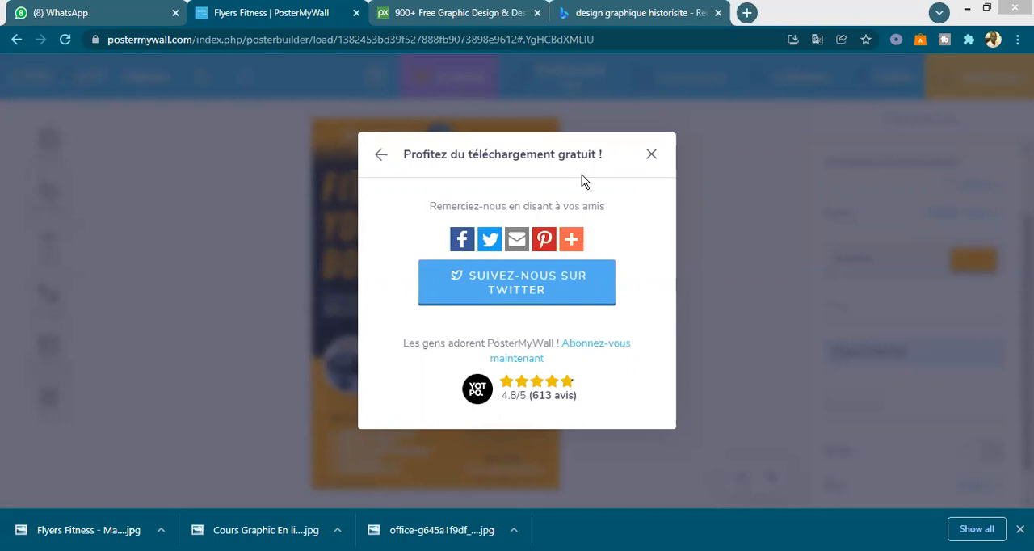
left_click(652, 156)
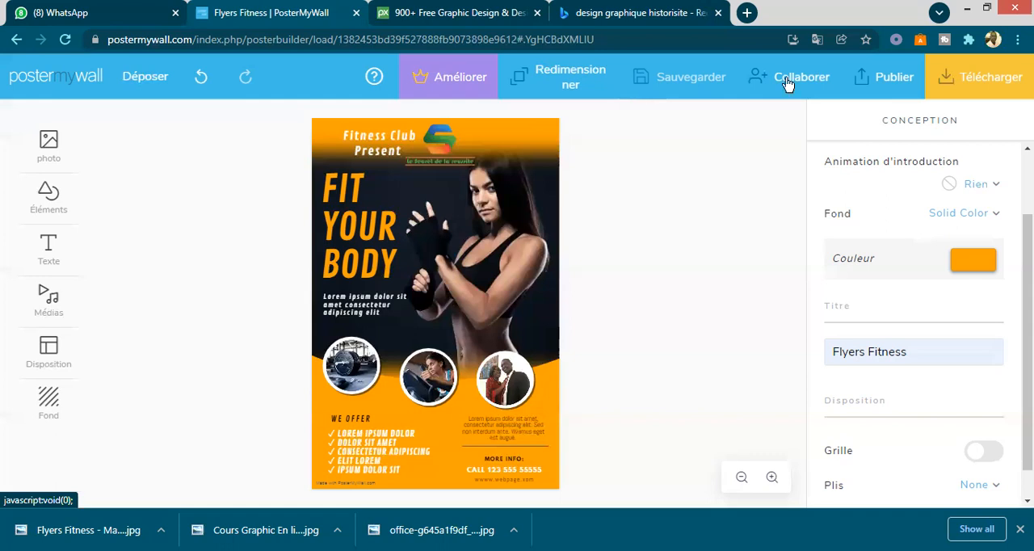
left_click(747, 93)
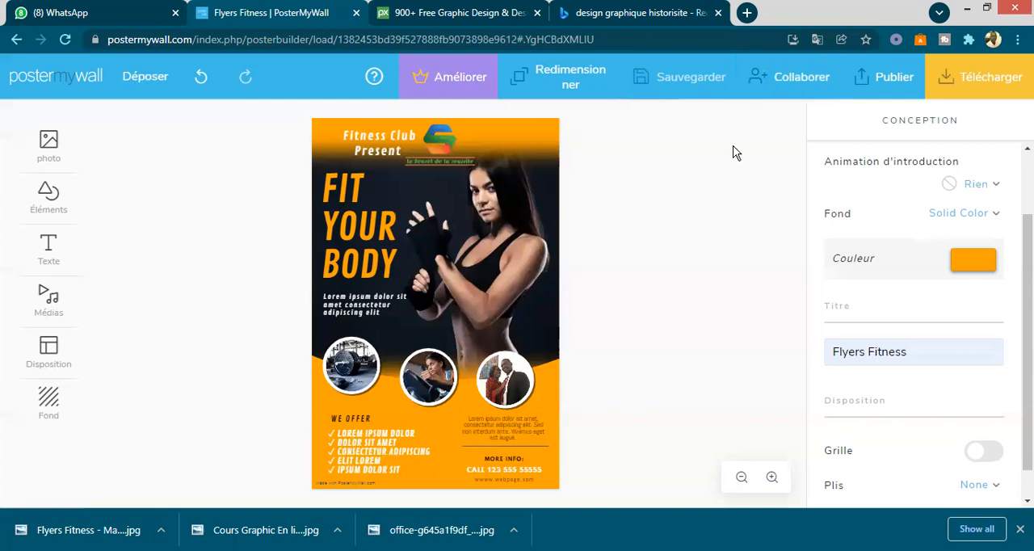